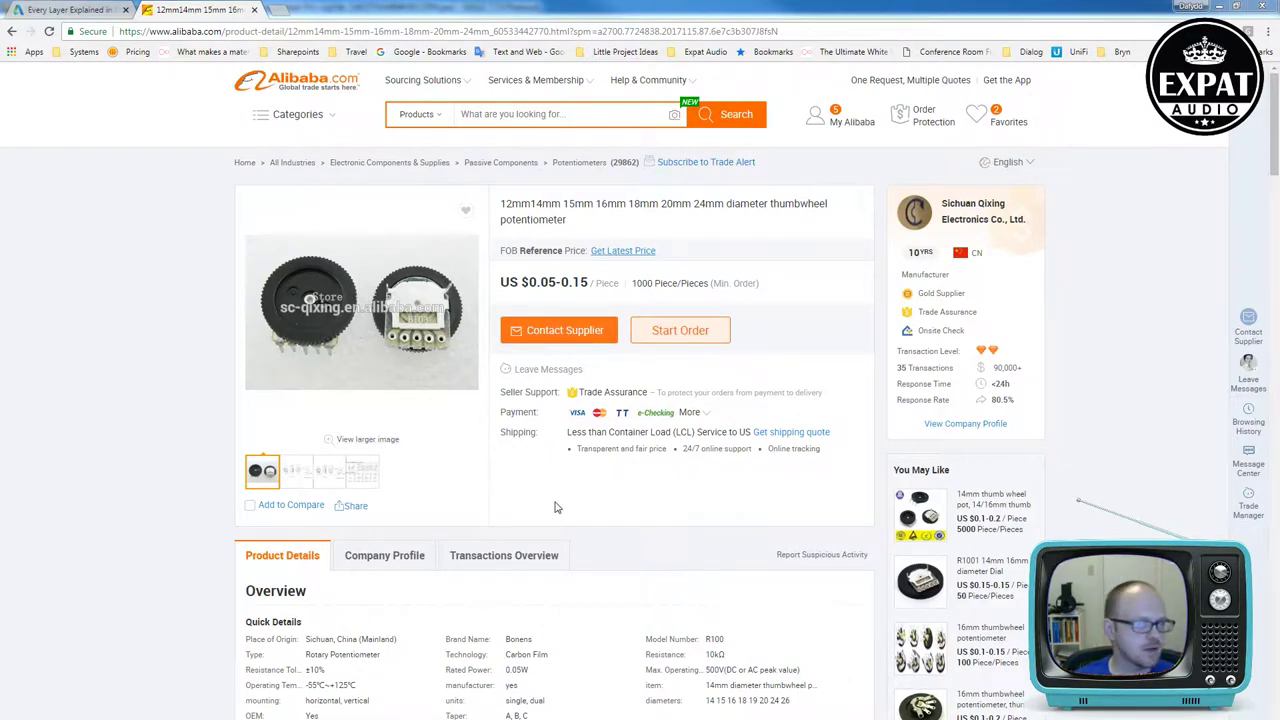
Step: Review the 16 mm pot's dimension and mounting-hole drawings, then return to the 16X2THUMBWHEEL5PIN package
scroll(157, 591, down, 1)
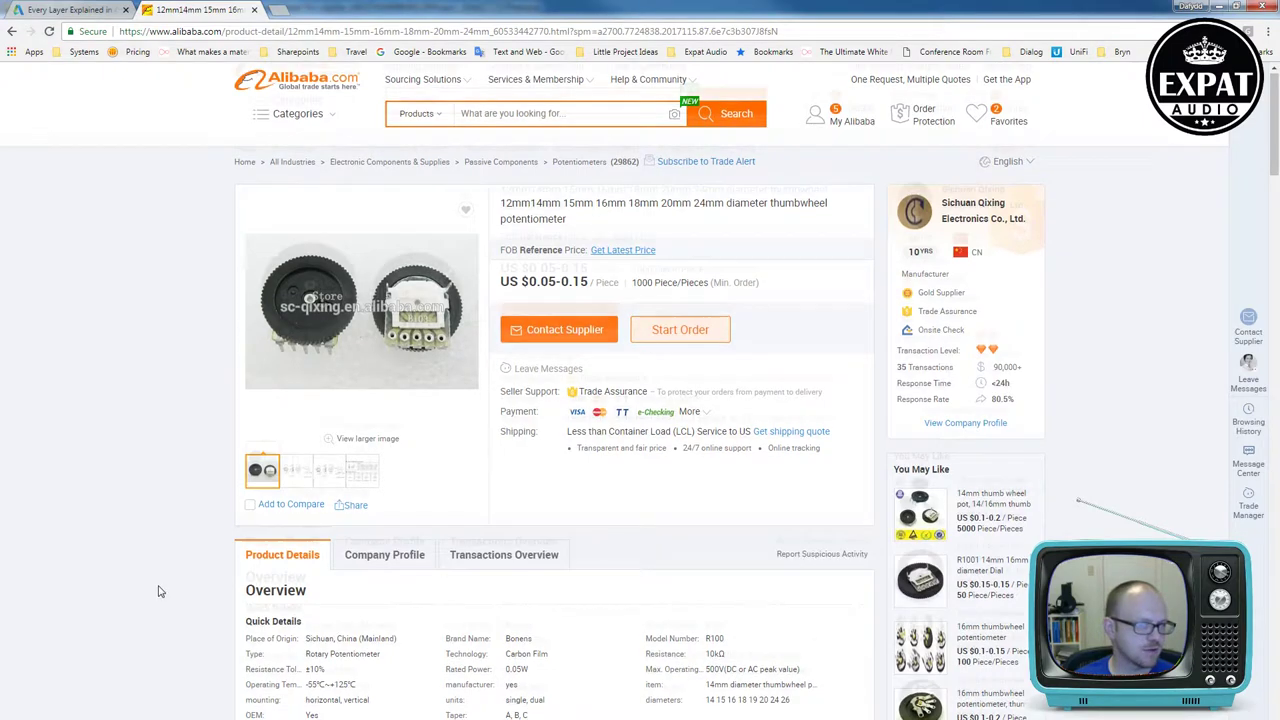
scroll(157, 591, down, 10)
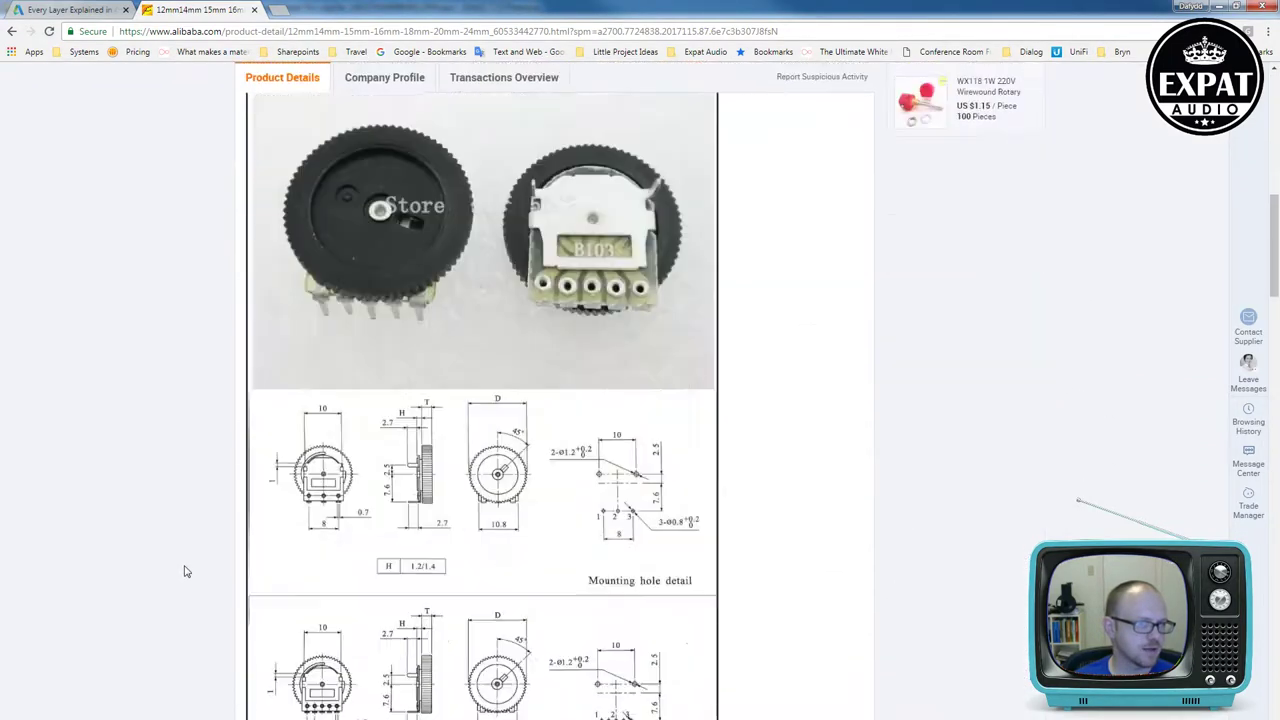
scroll(186, 568, down, 3)
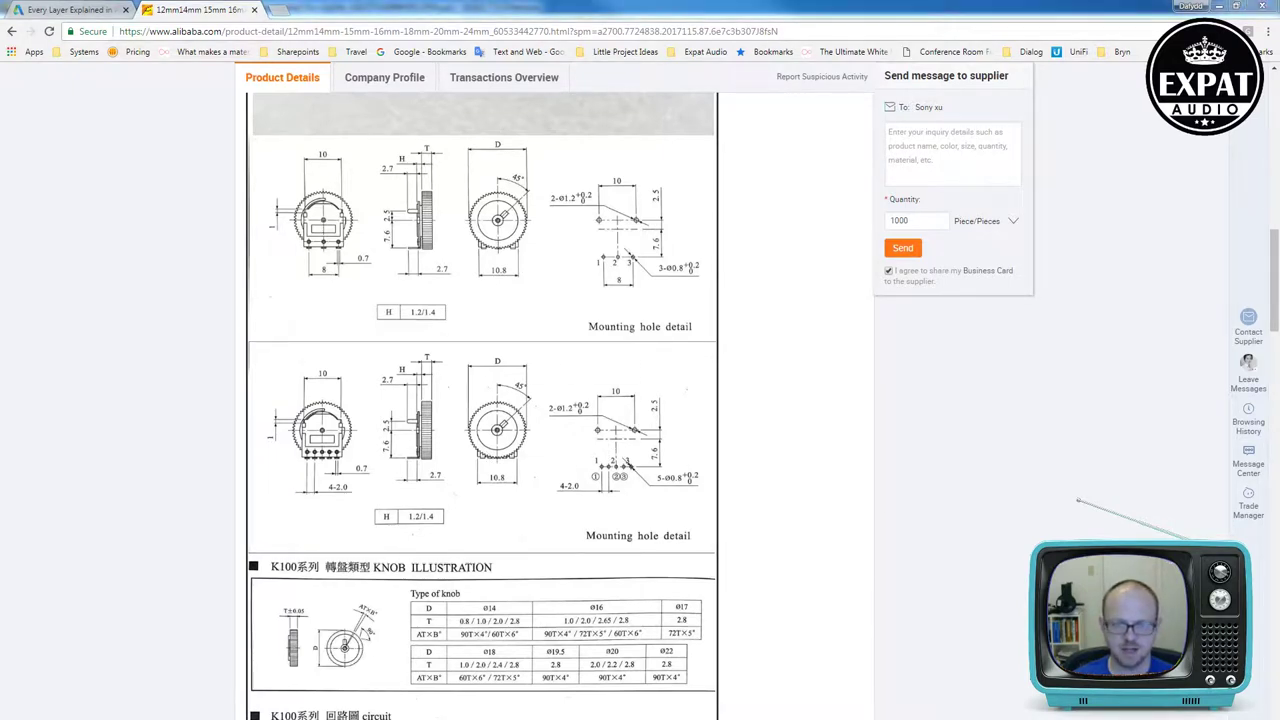
key(alt+Tab)
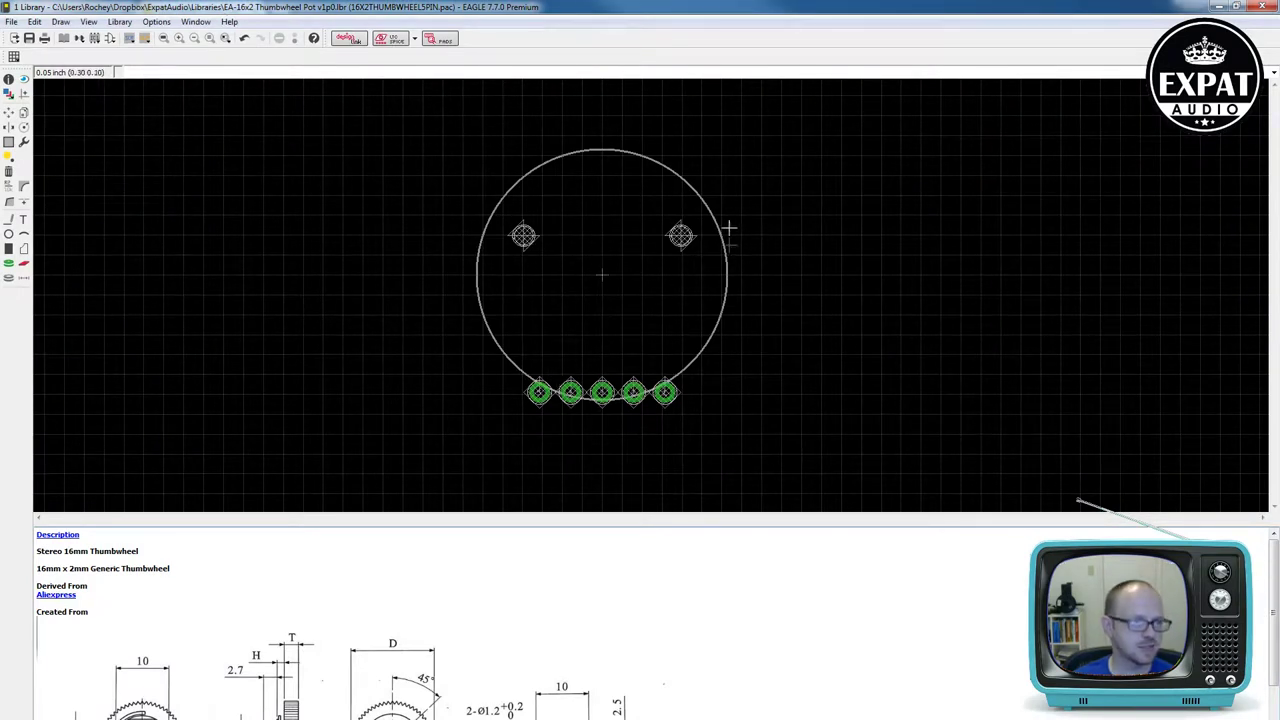
key(i)
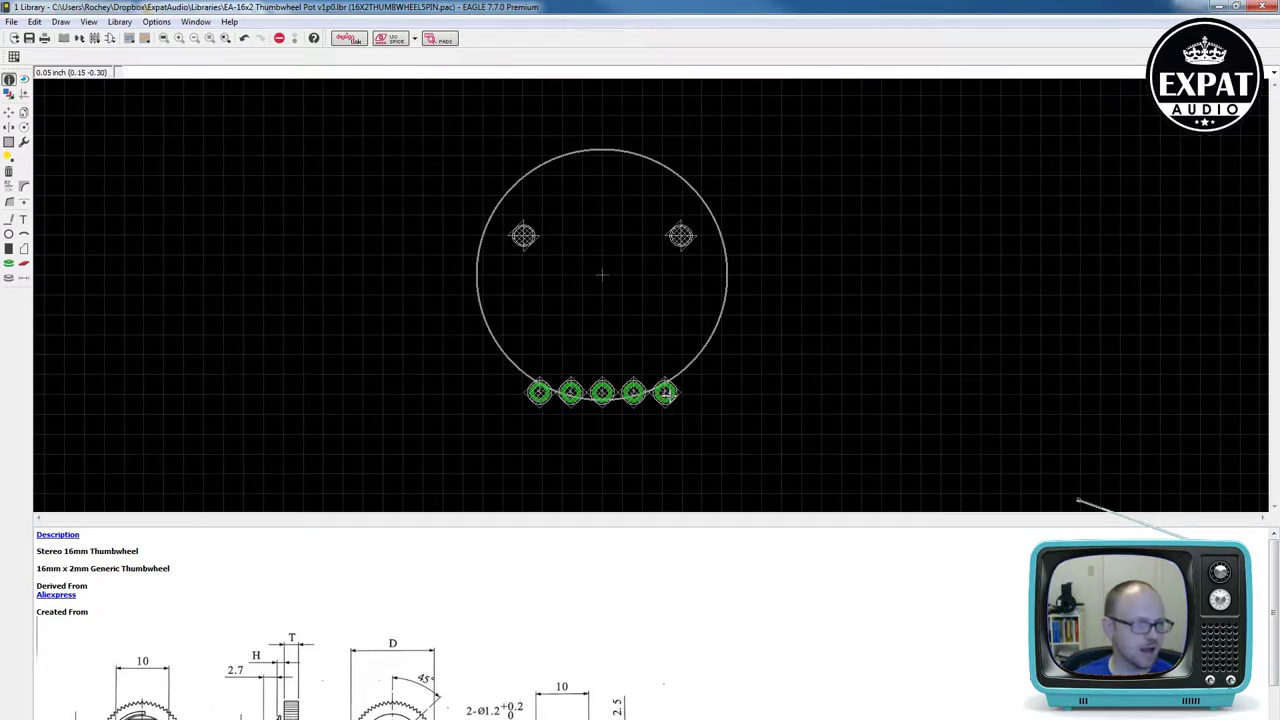
scroll(377, 624, down, 1)
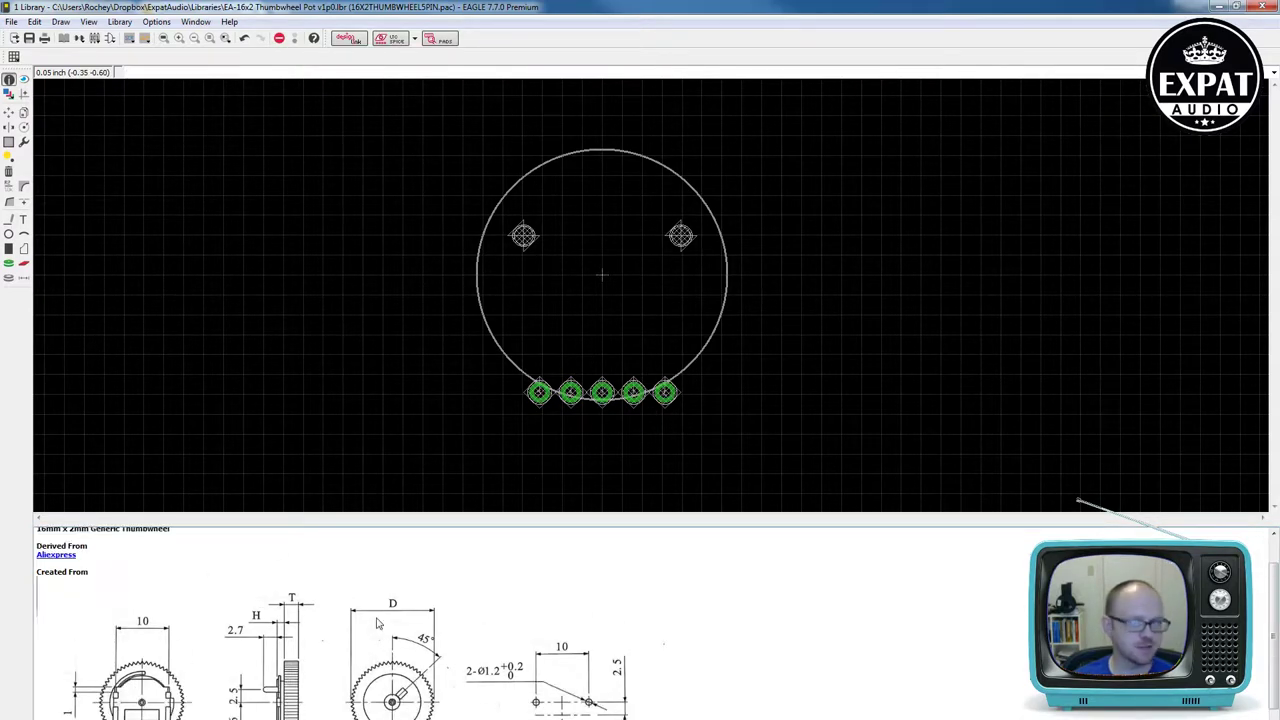
scroll(280, 615, down, 2)
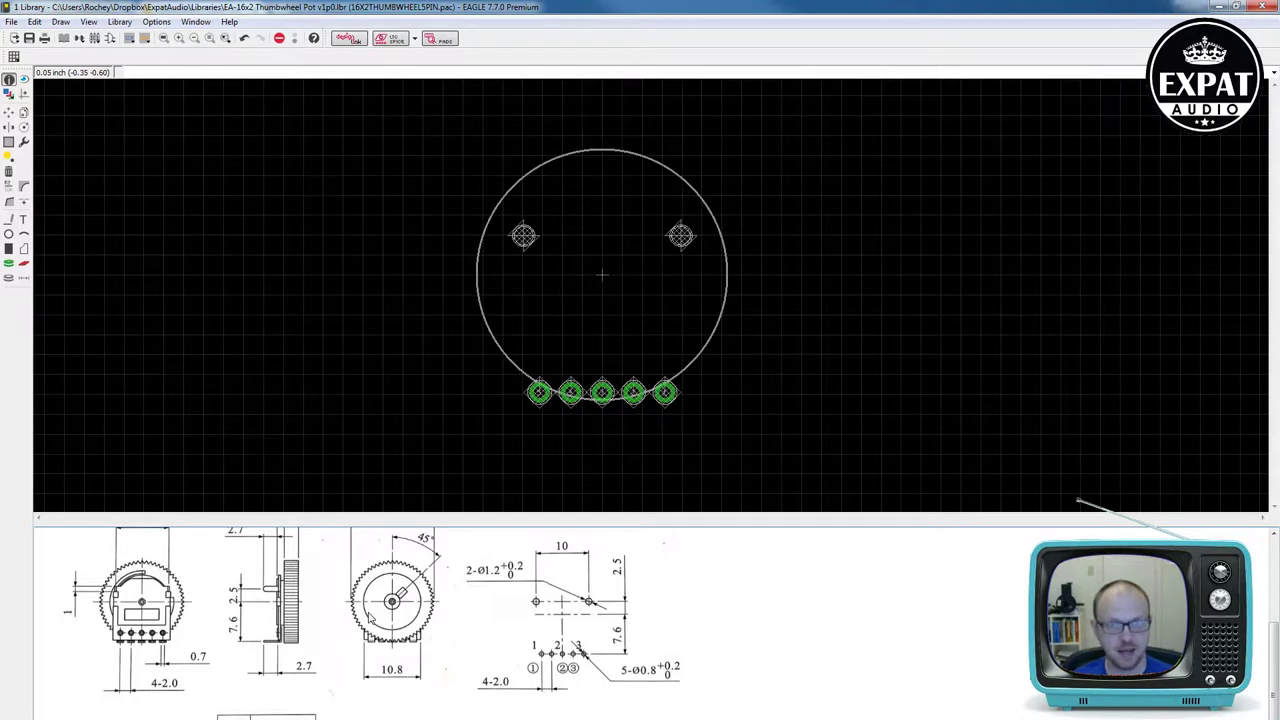
scroll(385, 655, up, 1)
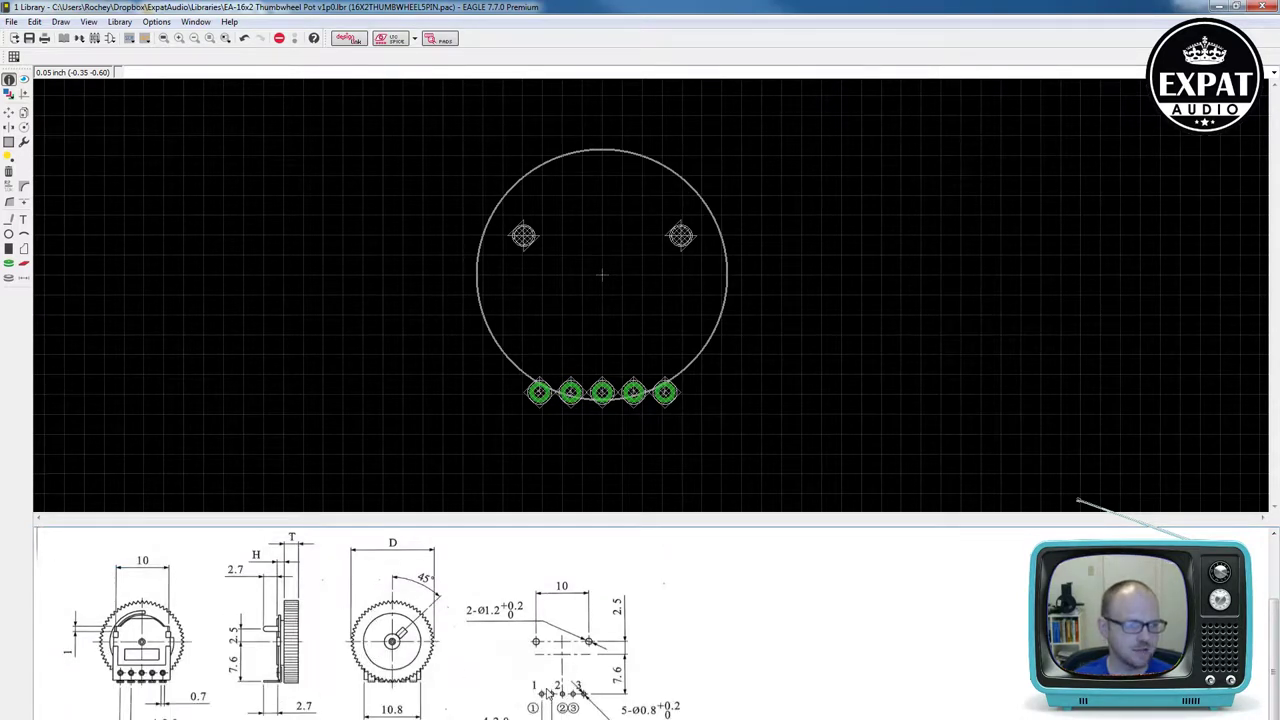
scroll(430, 655, up, 3)
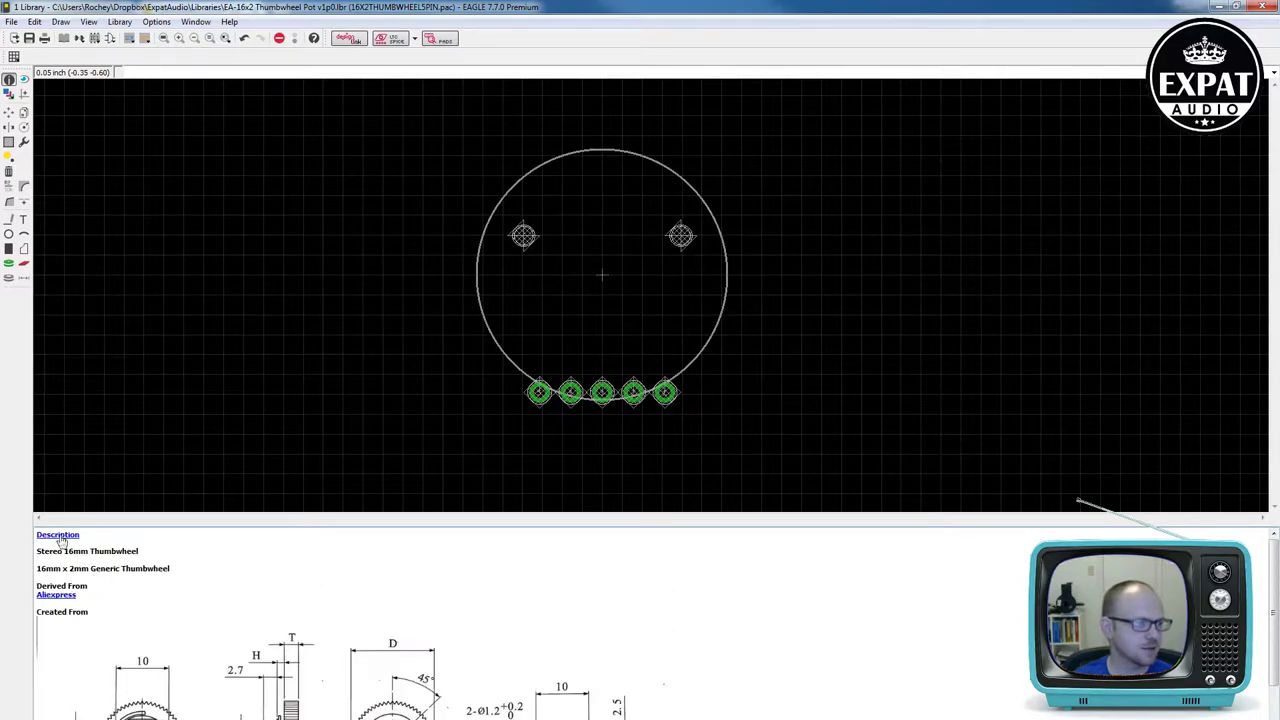
Step: Edit the 16X2THUMBWHEEL5PIN description so its source link reads 'Alibaba' instead of 'Aliexpress'
click(58, 536)
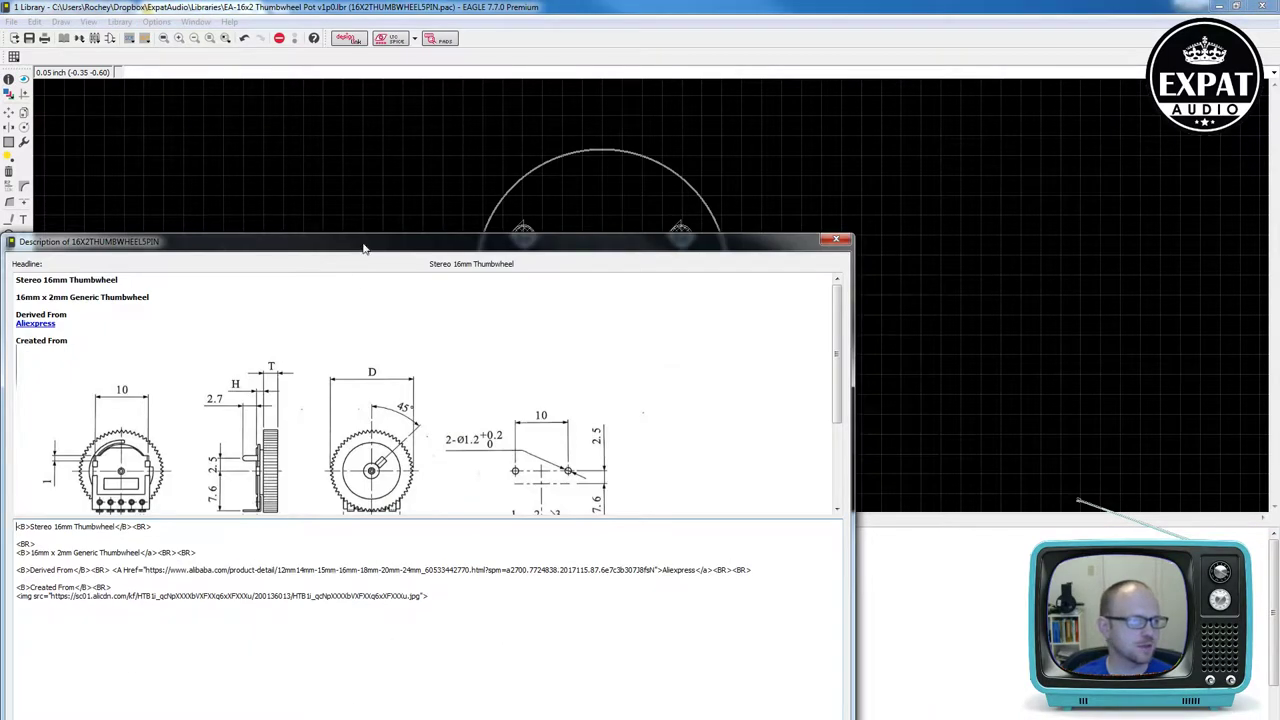
drag(366, 246, 594, 108)
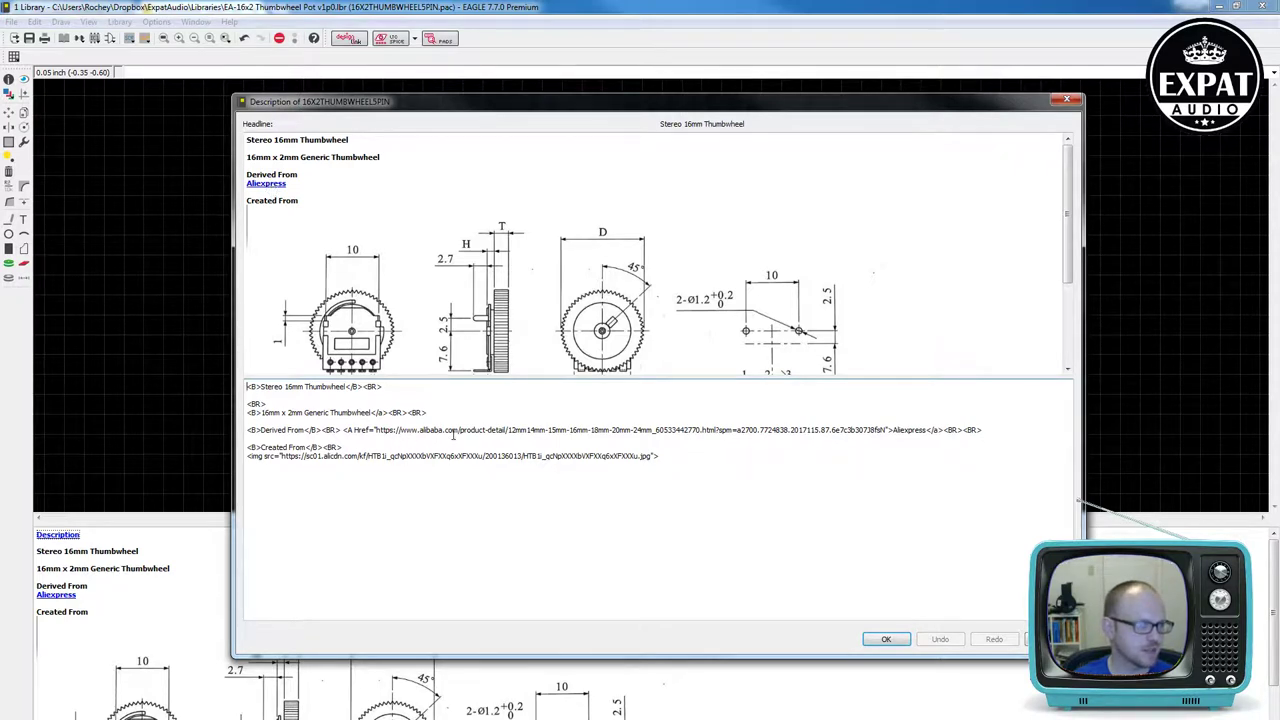
double_click(920, 430)
text(Alibaba)
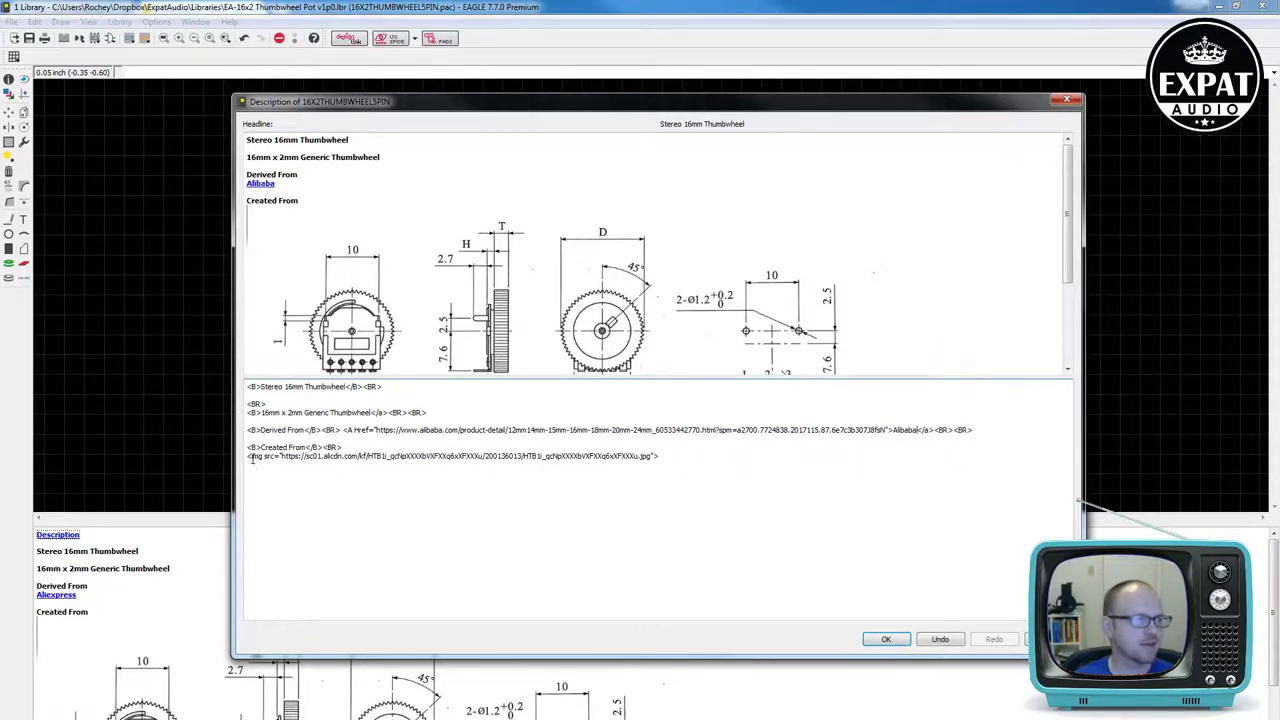
drag(251, 456, 278, 456)
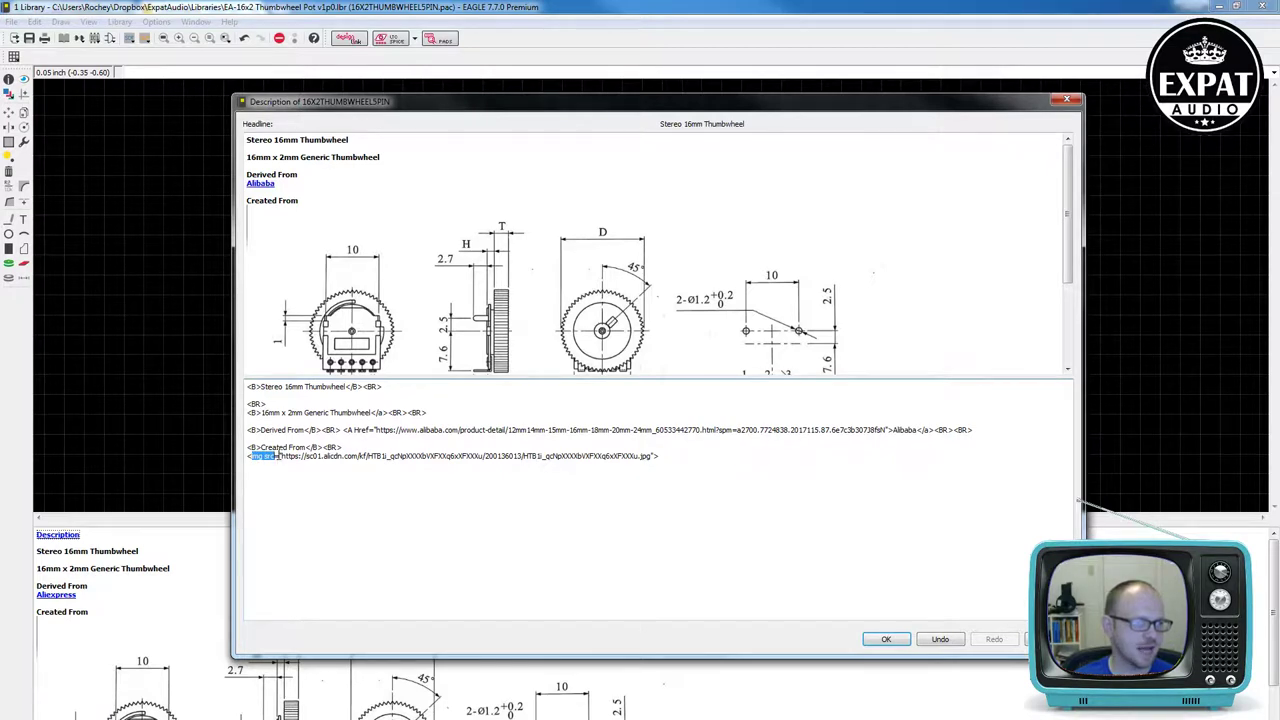
click(452, 339)
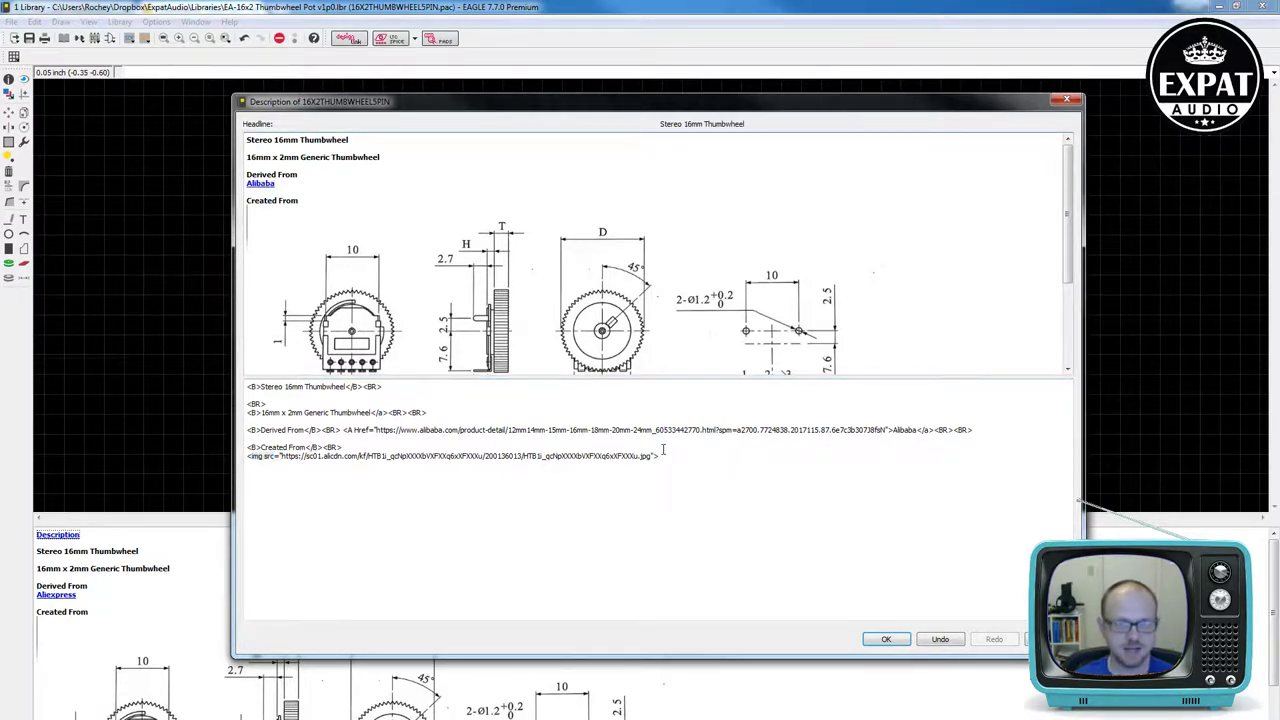
scroll(720, 368, down, 5)
click(887, 639)
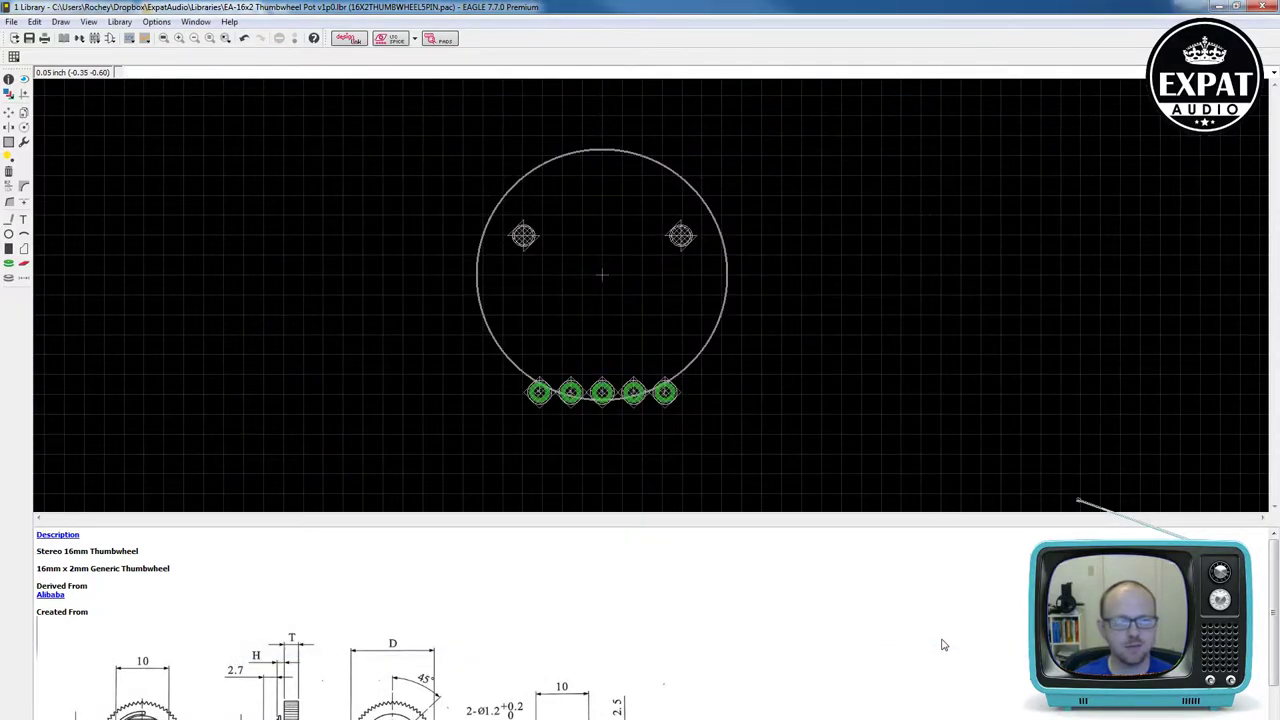
Step: Go back to the Alibaba product page and find the K100 single- and dual-unit circuit diagrams
key(alt+Tab)
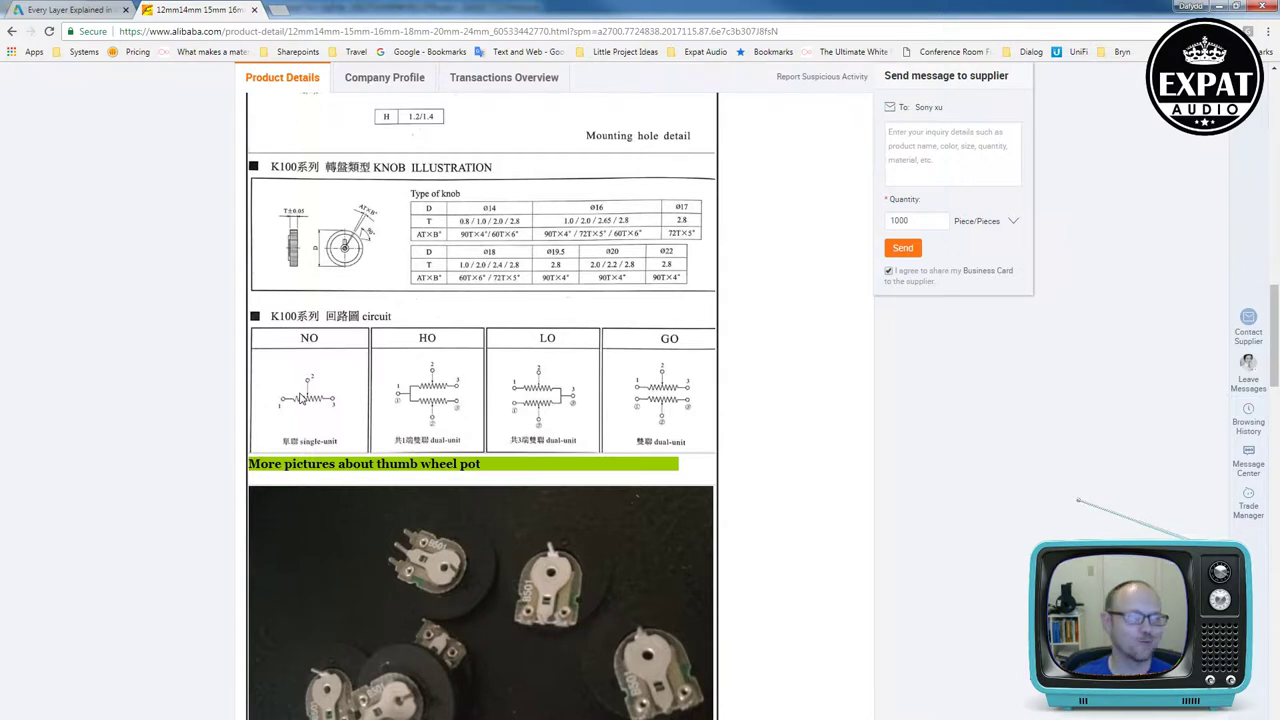
scroll(300, 398, down, 2)
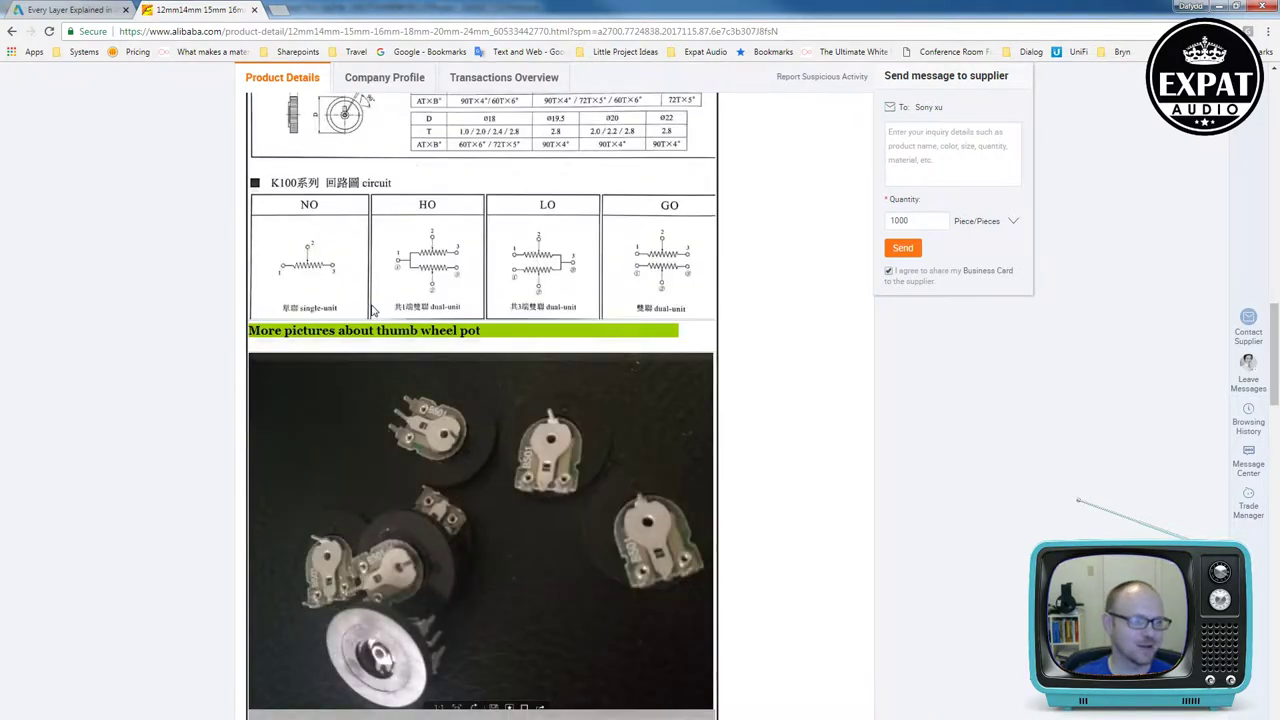
scroll(405, 335, up, 1)
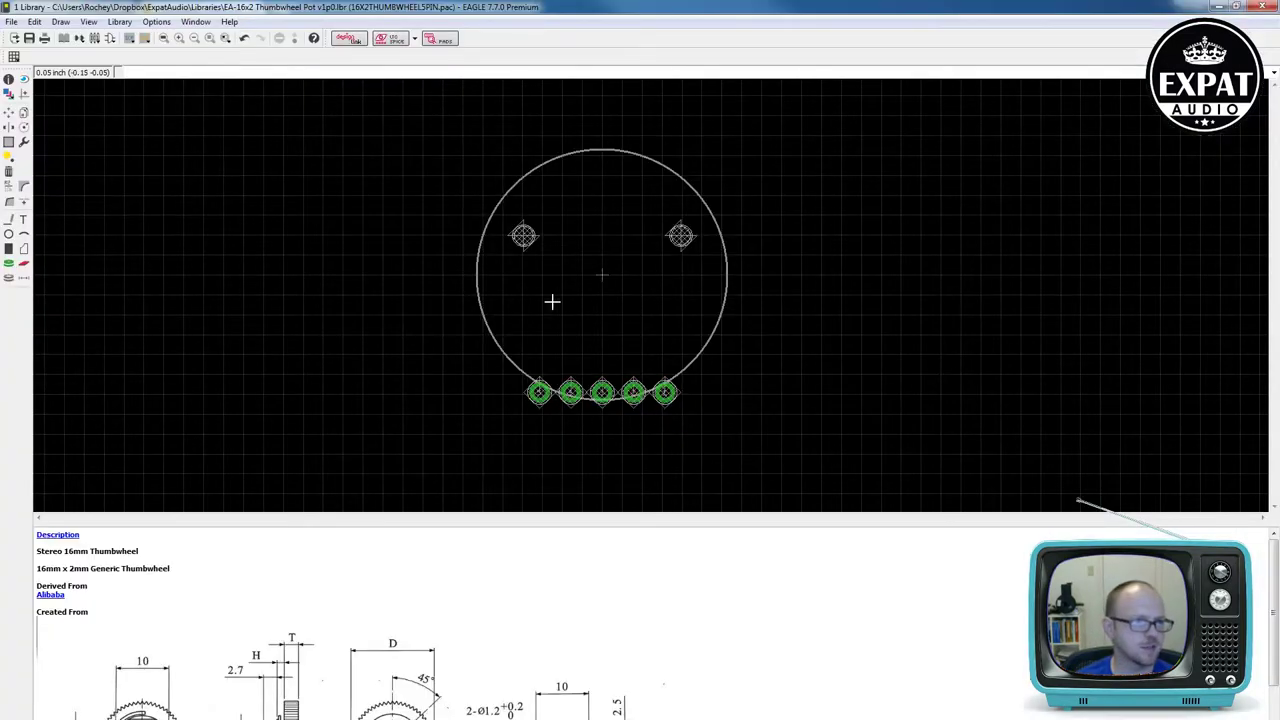
Step: Show the properties of the outline circle on layer 21 tPlace with the Info tool
click(8, 78)
click(725, 290)
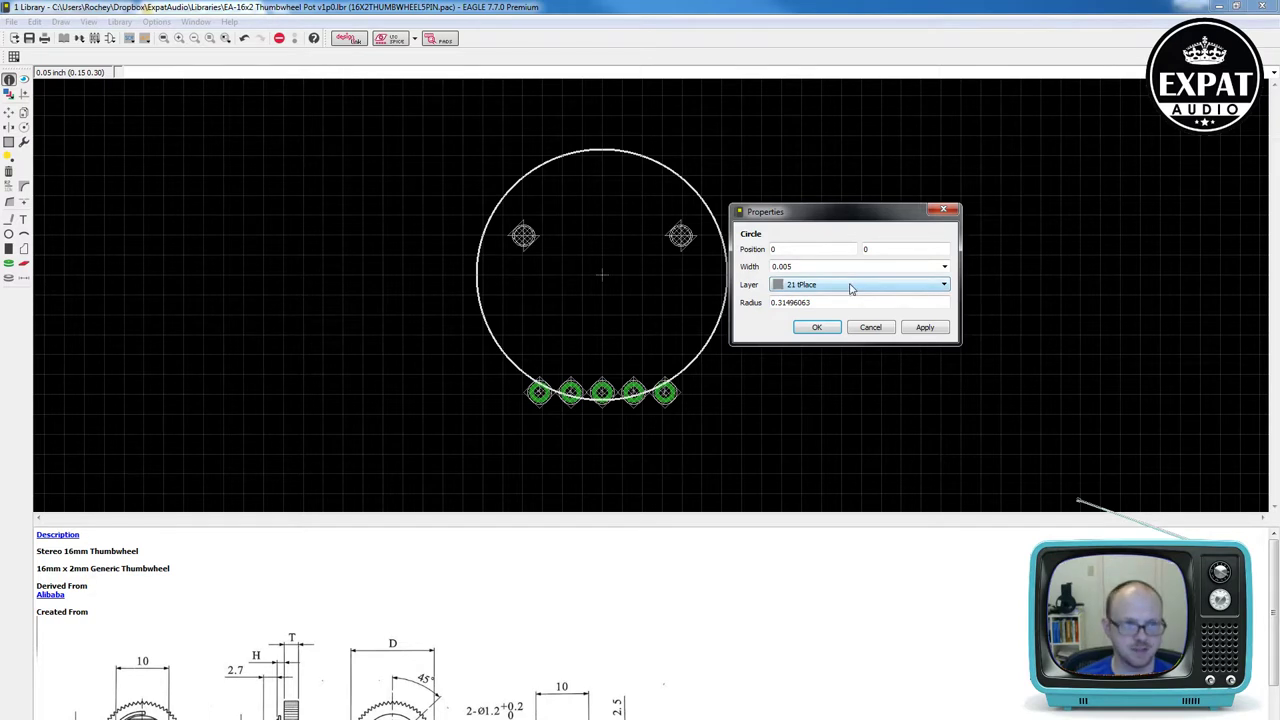
Step: Put the outline circle on layer 51 tDocu and apply the change
click(851, 289)
click(855, 461)
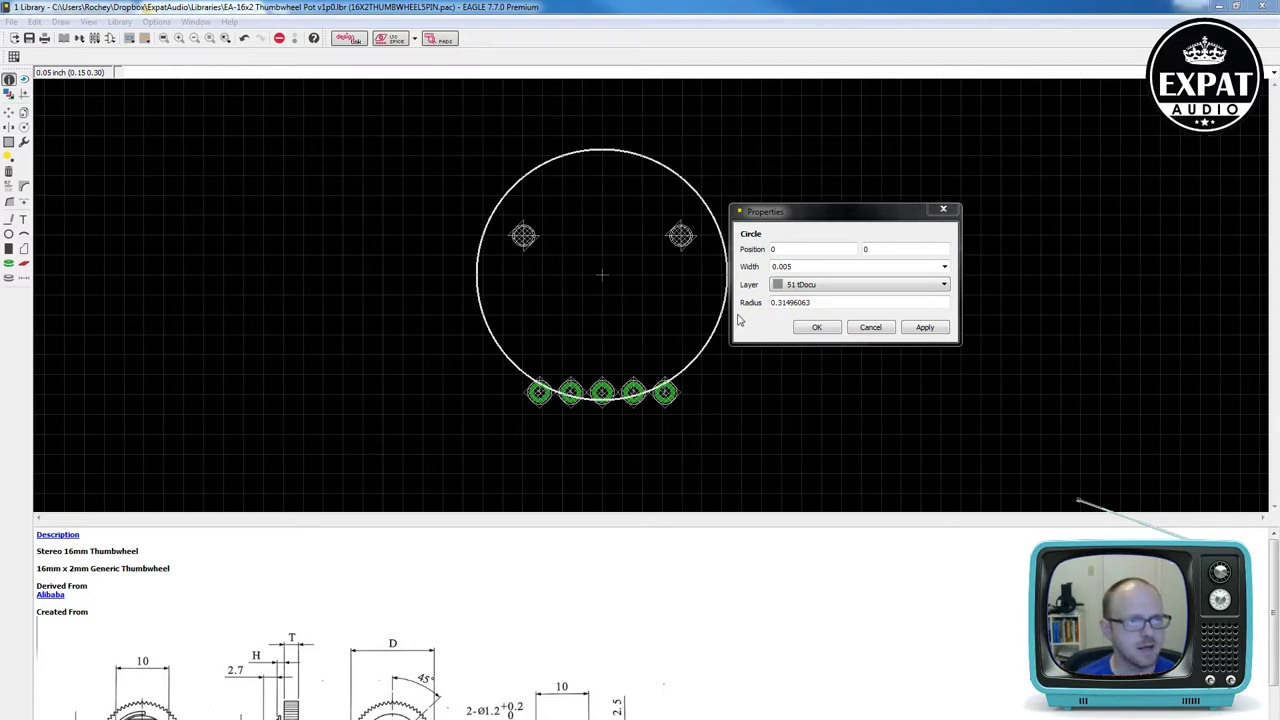
click(922, 328)
click(817, 328)
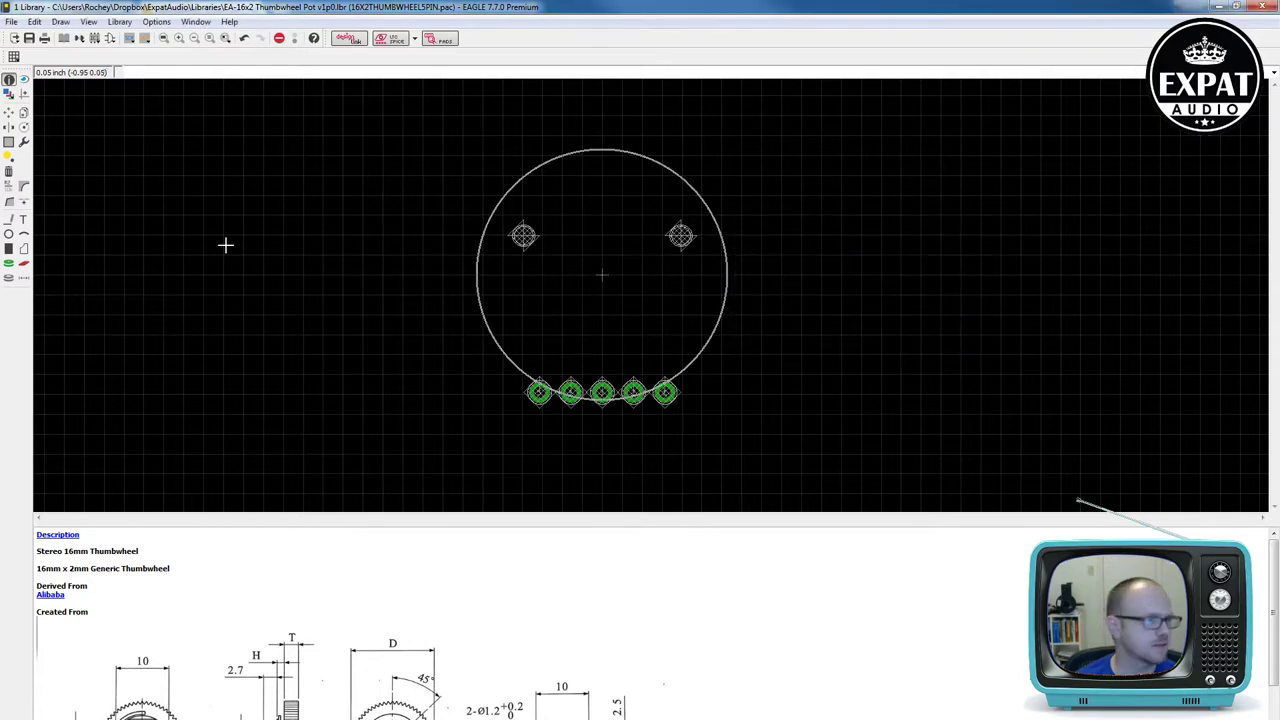
Step: Display layer 51 tDocu so the full outline circle shows again
click(24, 236)
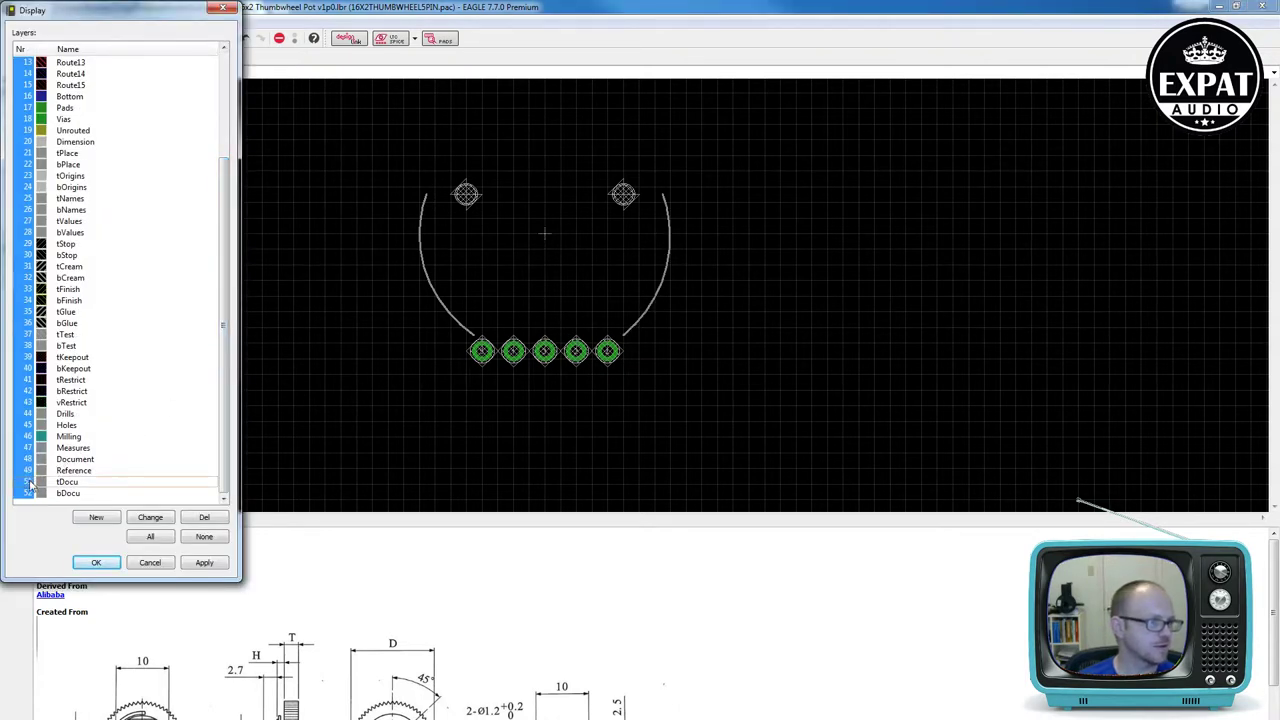
click(210, 563)
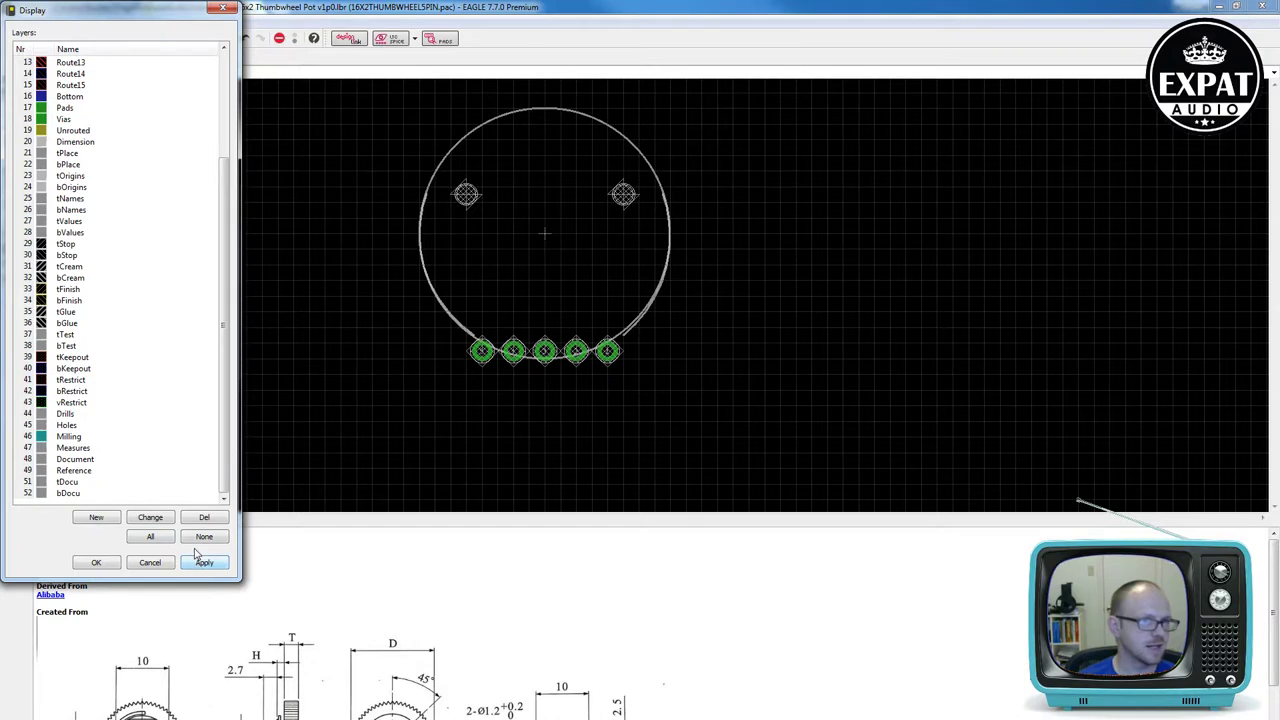
click(98, 563)
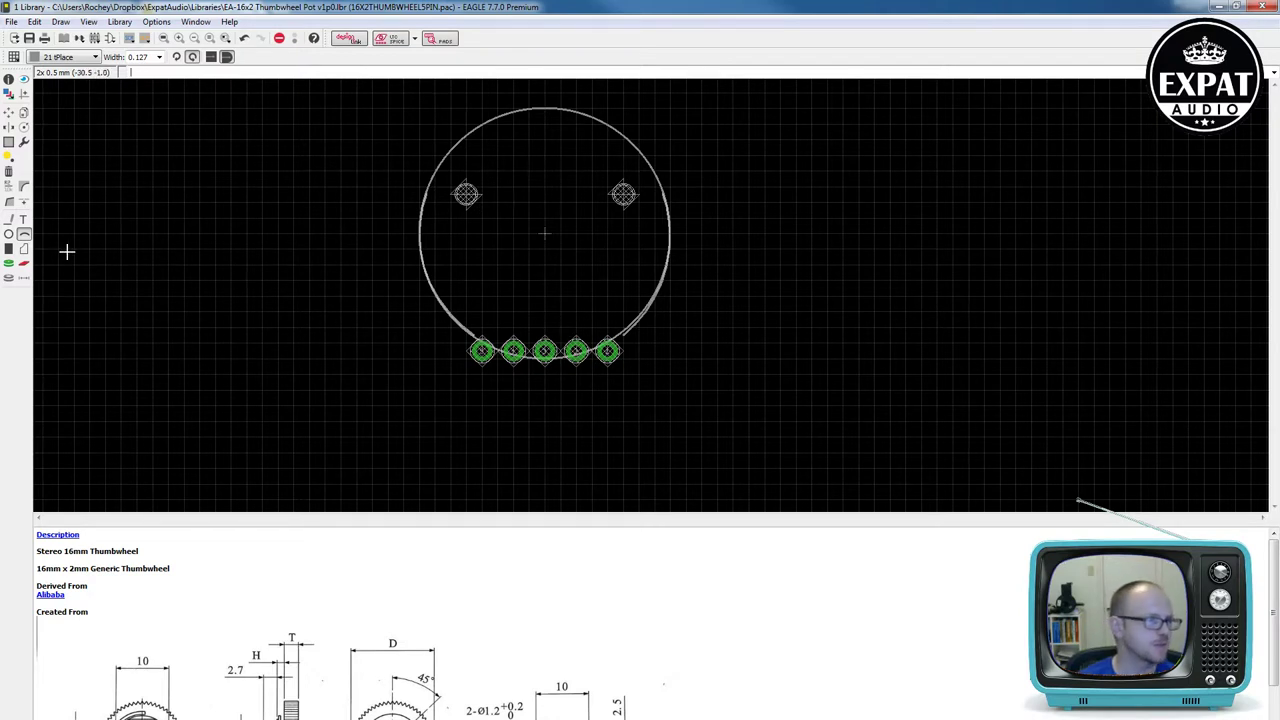
Step: Place a >NAME text label inside the footprint's circle
click(24, 218)
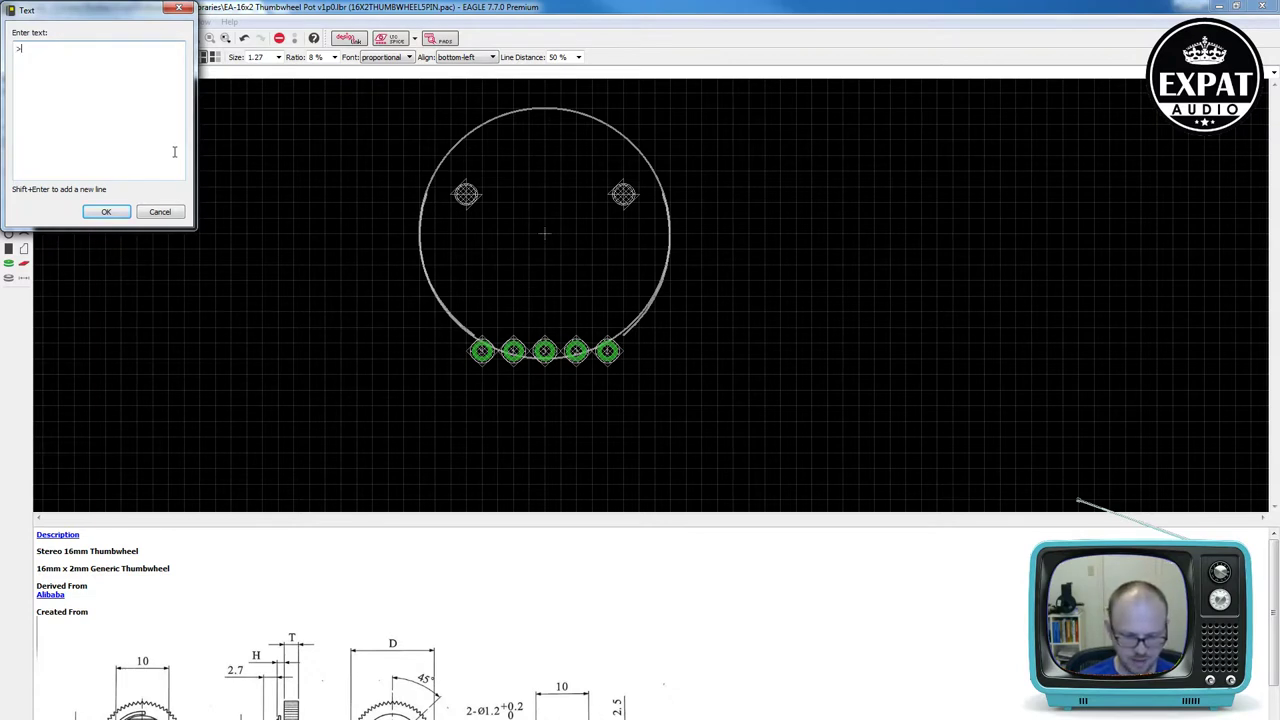
text(>NAME)
key(Return)
click(465, 285)
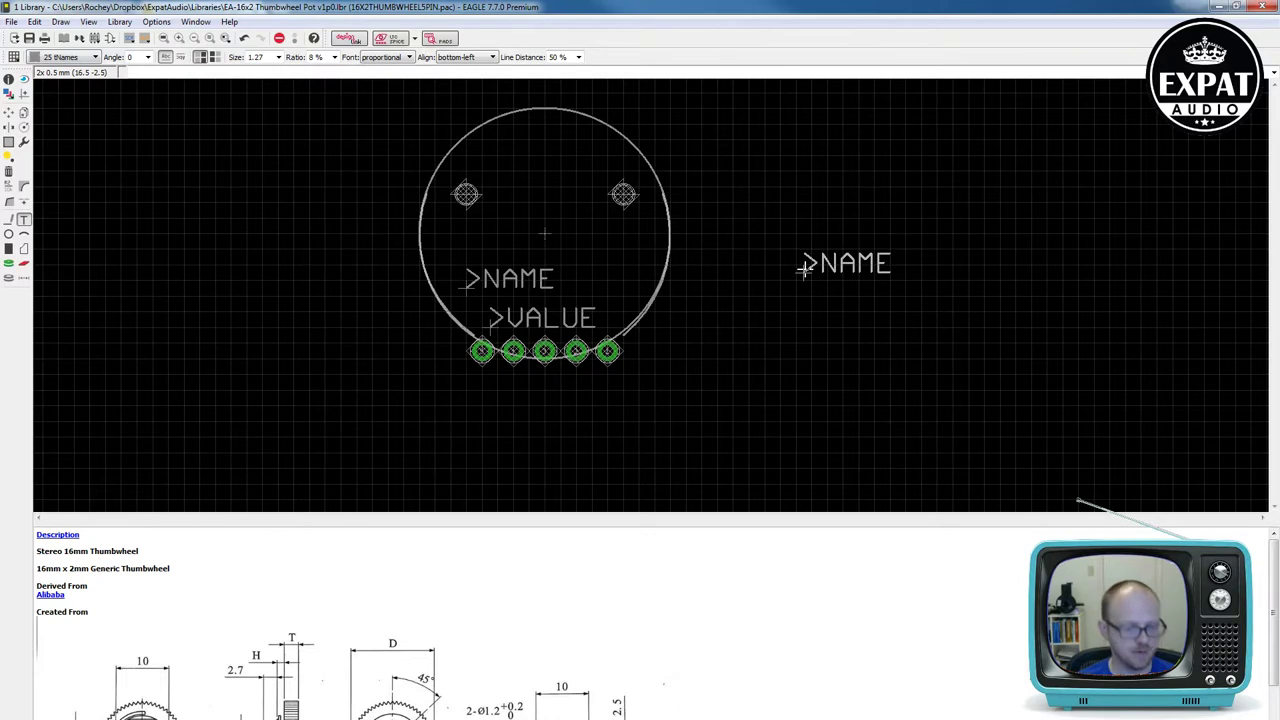
key(Escape)
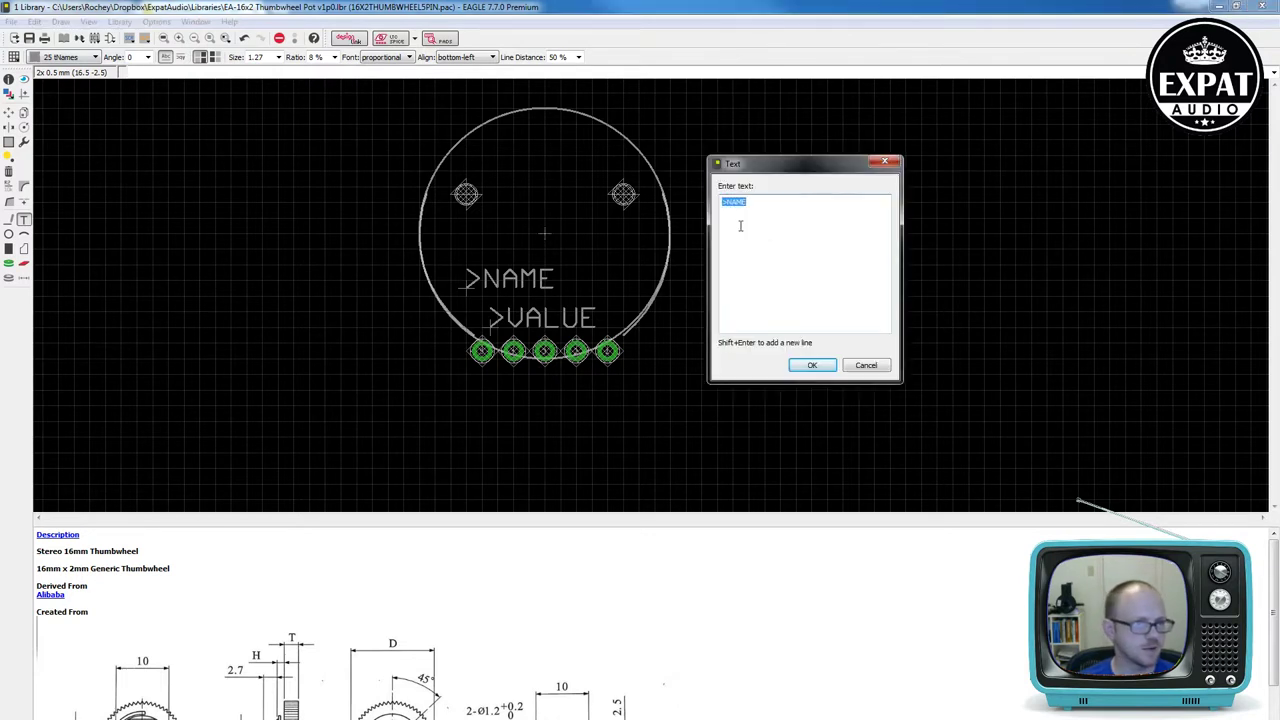
click(883, 363)
scroll(515, 390, up, 4)
Step: Draw a tDocu rectangle framing the row of five pads
click(8, 218)
click(338, 165)
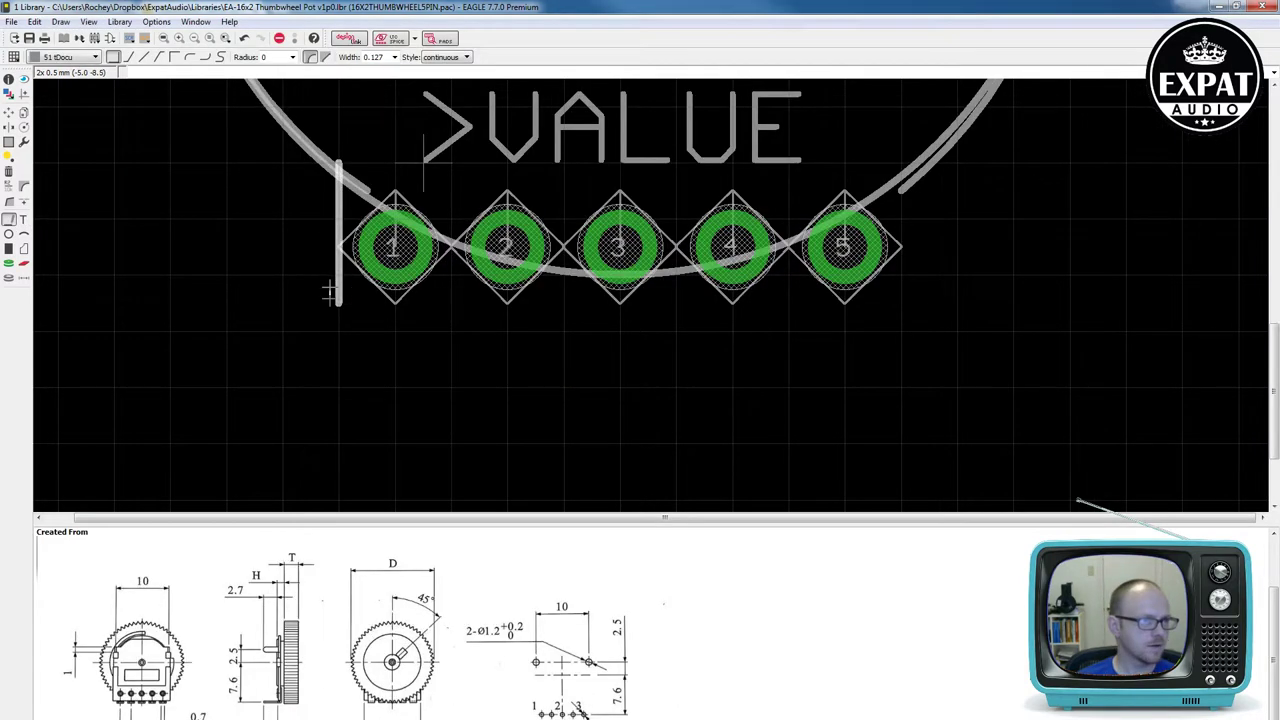
click(338, 330)
click(903, 330)
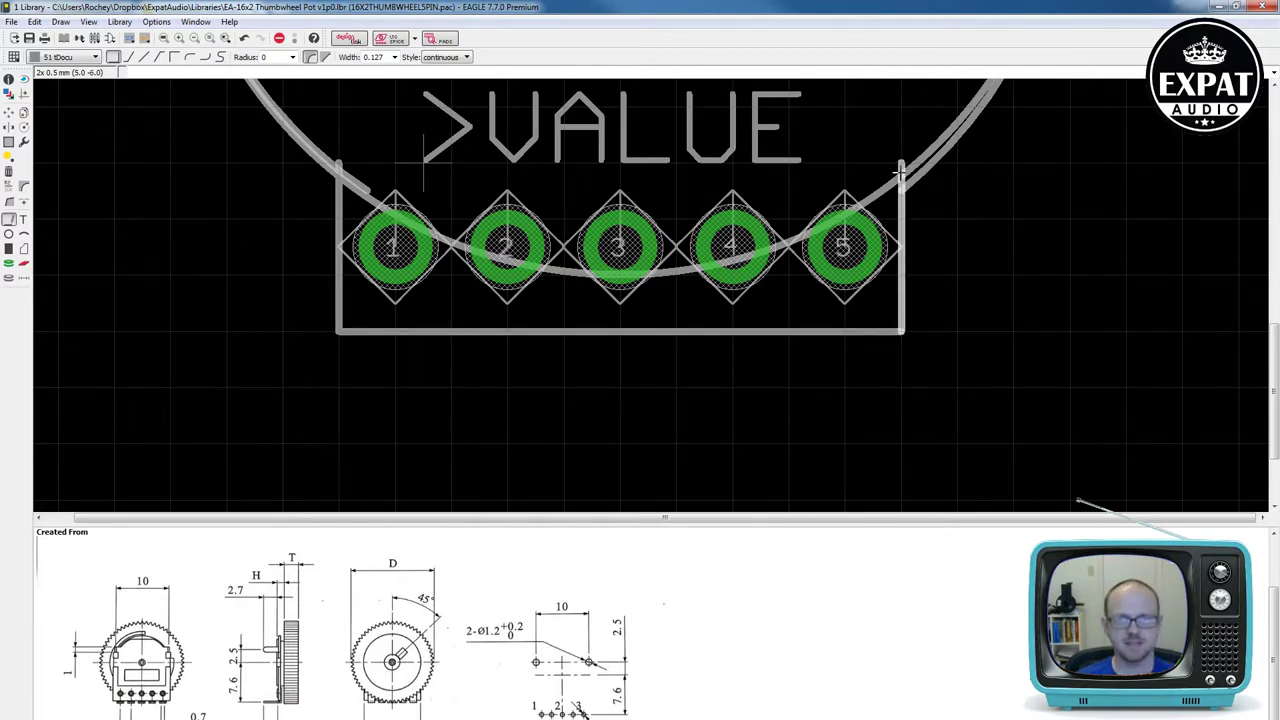
double_click(900, 168)
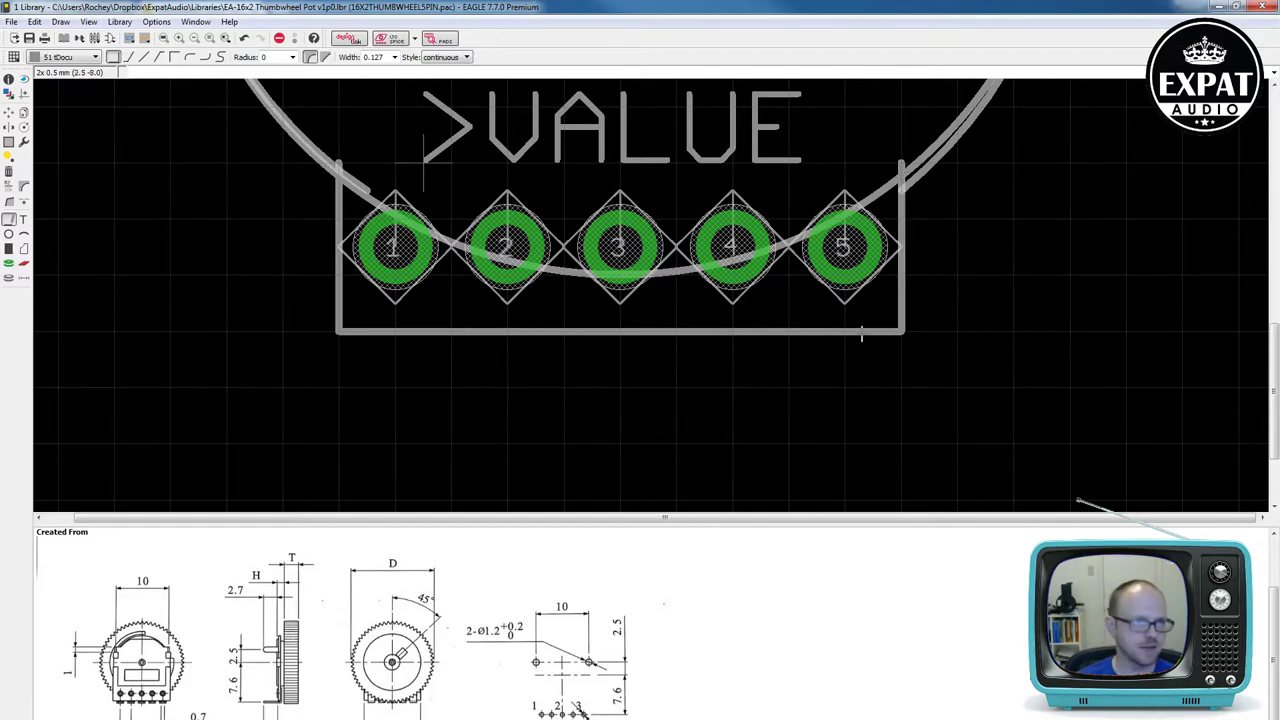
scroll(705, 232, down, 3)
scroll(705, 212, down, 4)
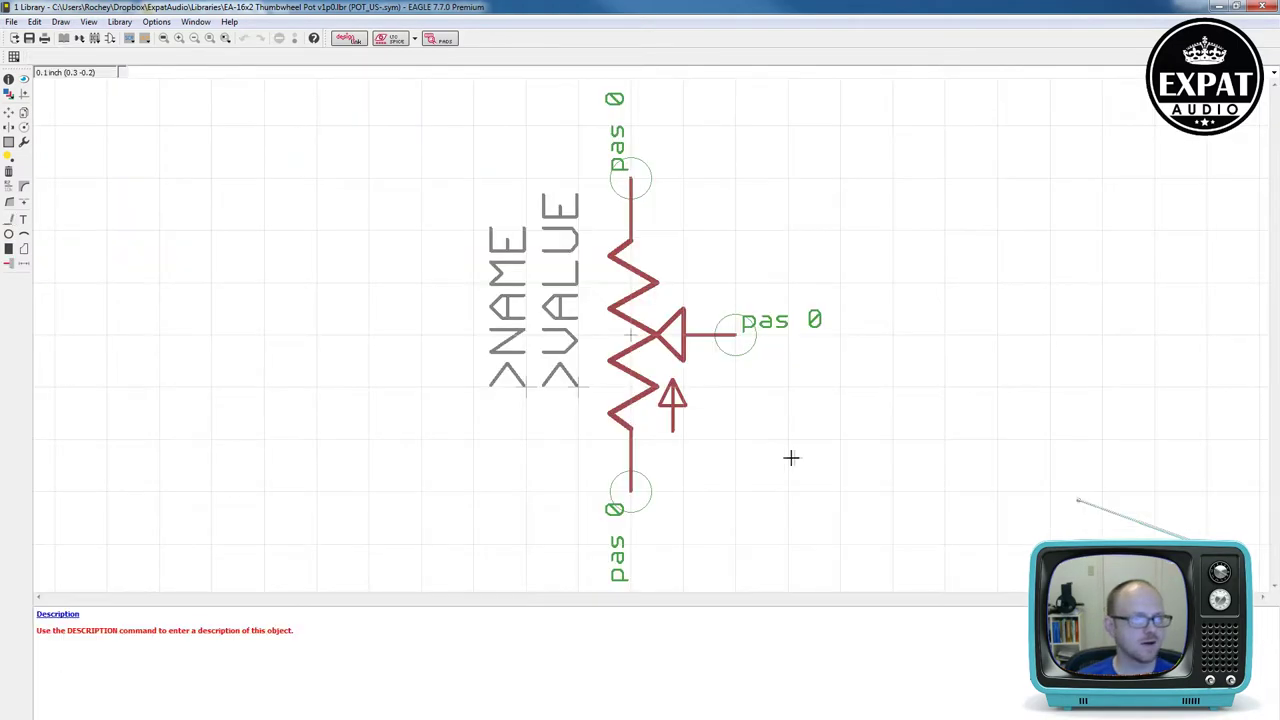
scroll(686, 449, down, 5)
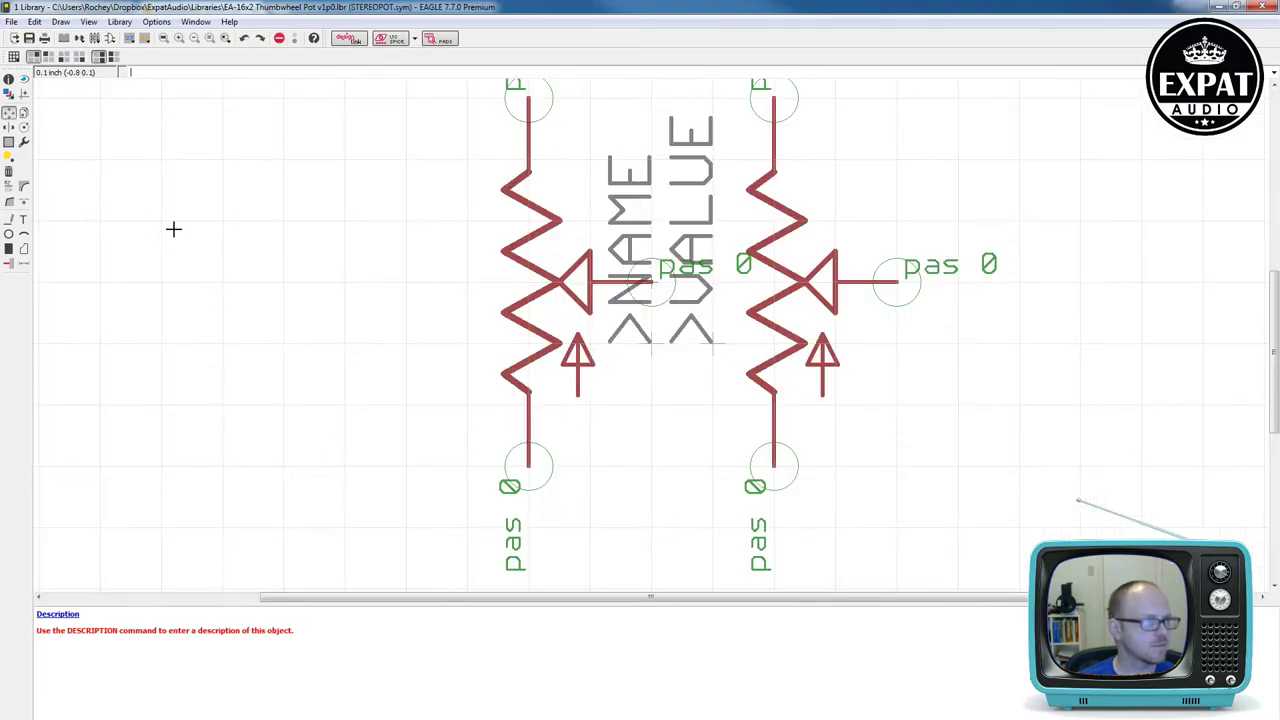
Step: Delete the left pot's wiper arrow lines and arrowhead, leaving a plain zigzag resistor
click(10, 172)
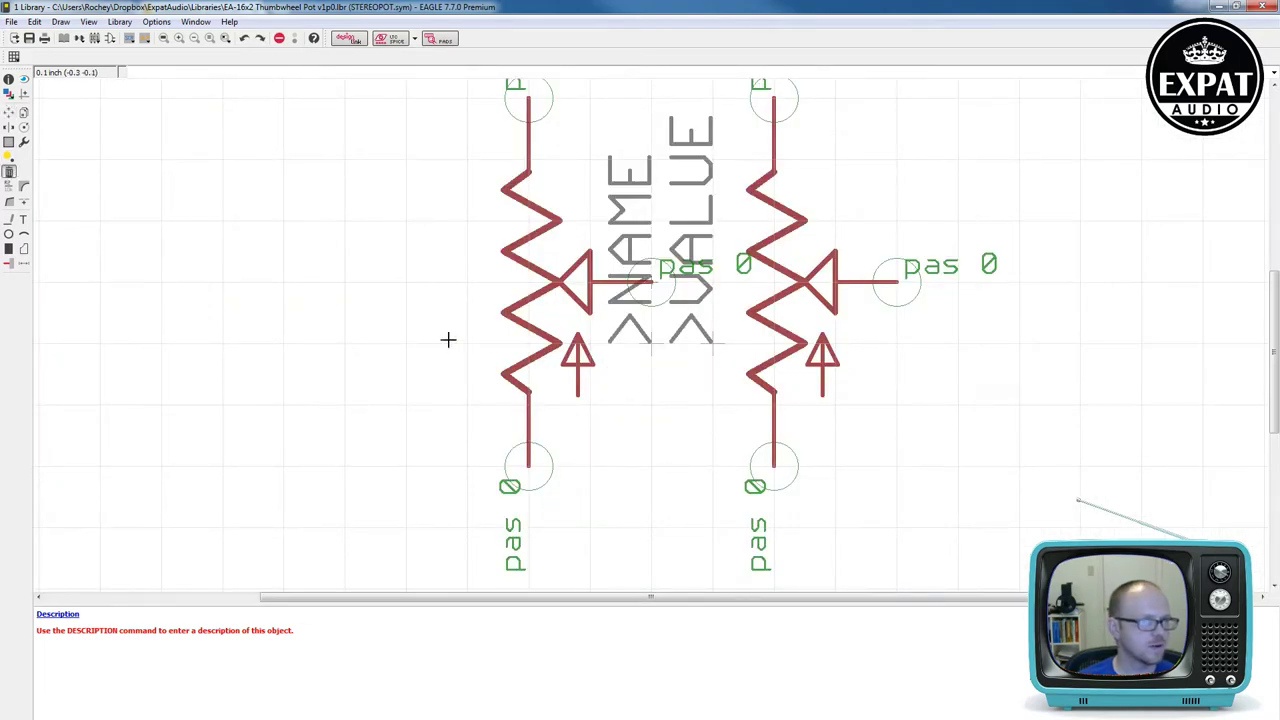
click(580, 394)
click(578, 350)
click(575, 358)
click(576, 363)
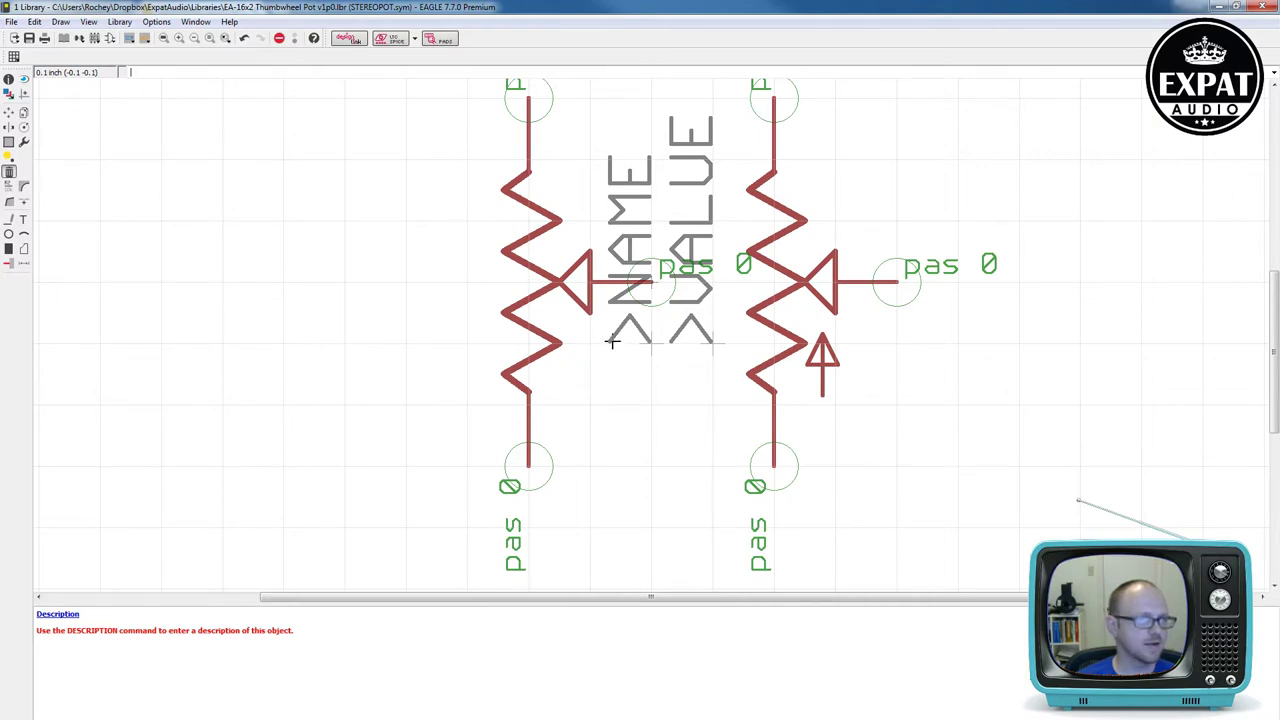
click(570, 288)
click(574, 272)
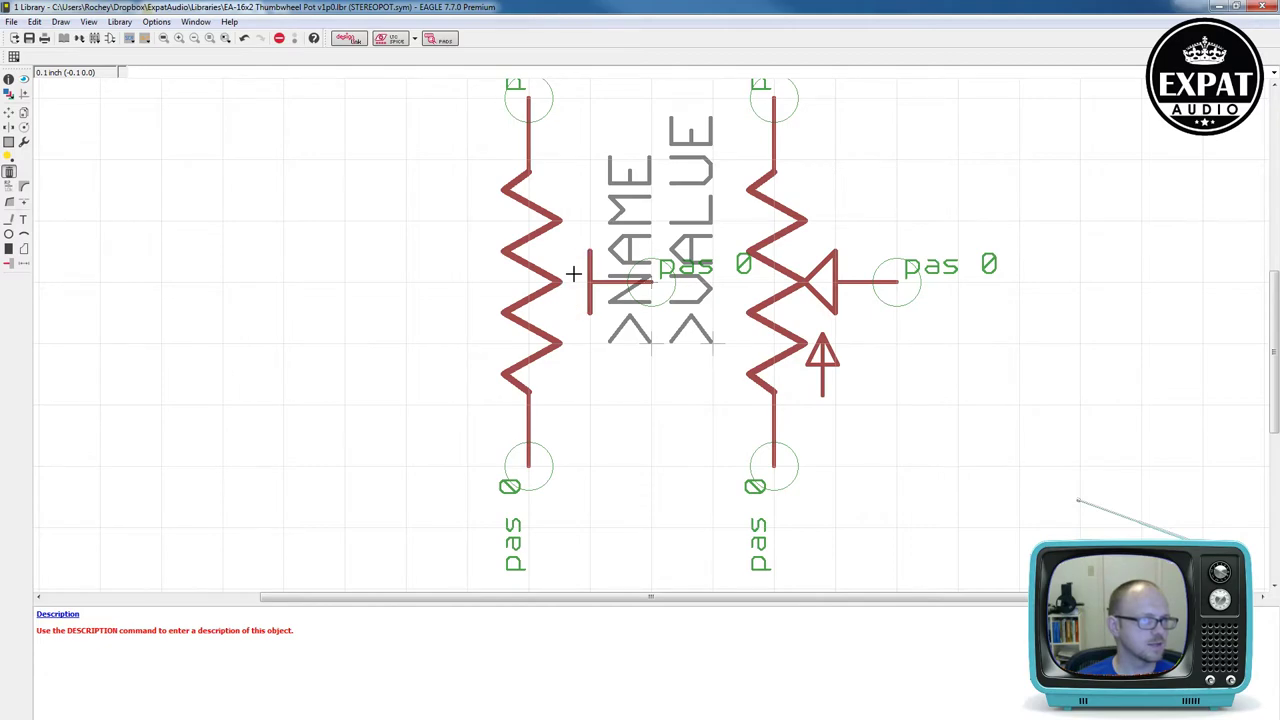
click(589, 280)
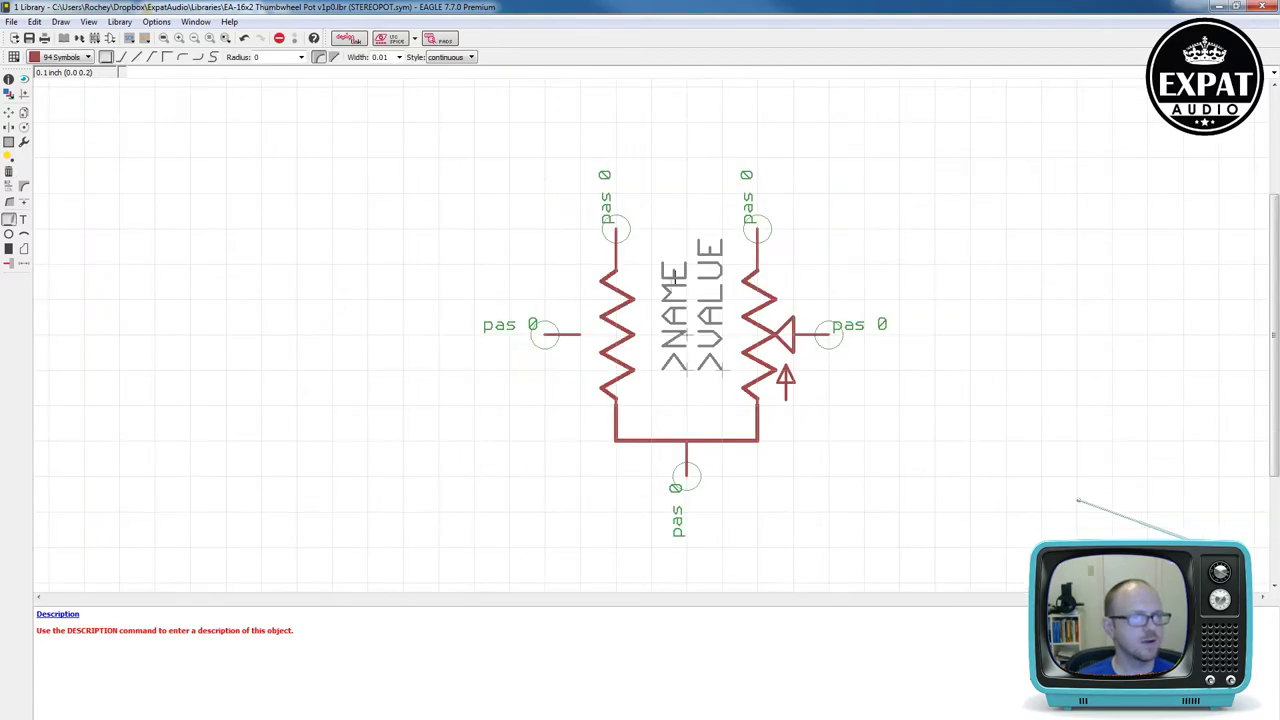
middle_drag(676, 297, 636, 345)
scroll(549, 388, up, 2)
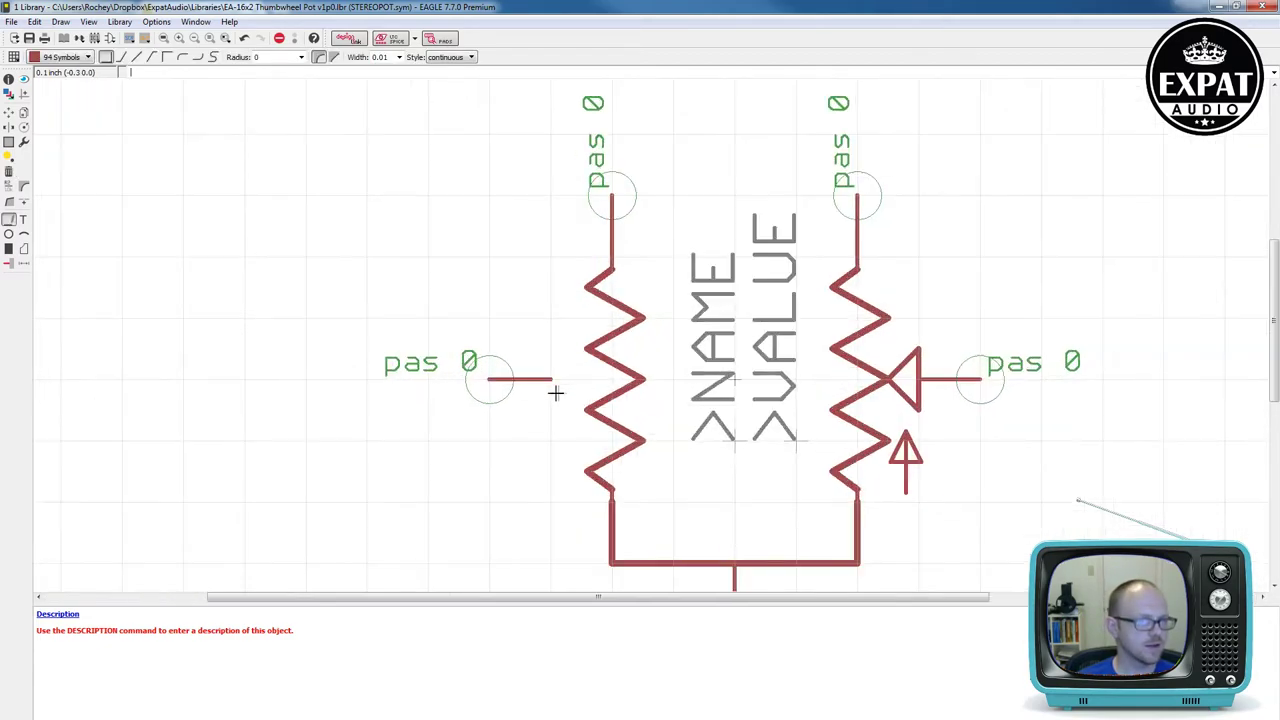
Step: Set the symbol grid size to 0.05 inch with a multiple of 2
click(14, 57)
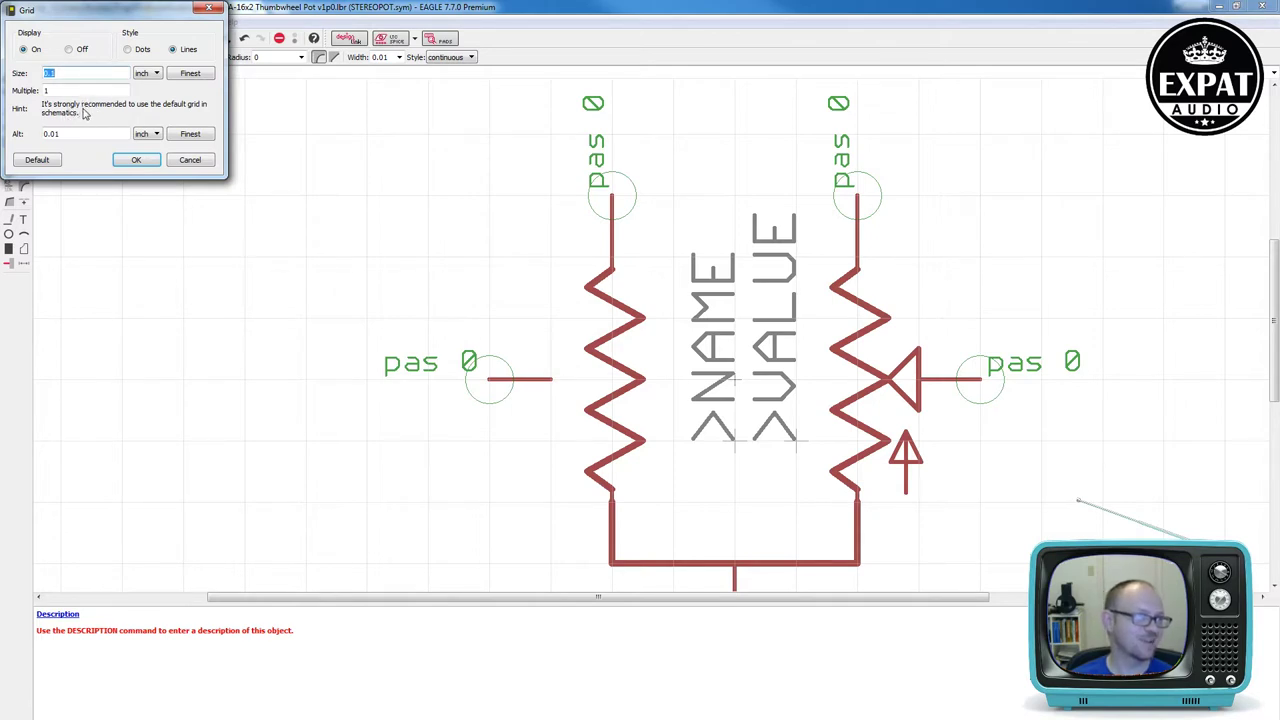
click(73, 73)
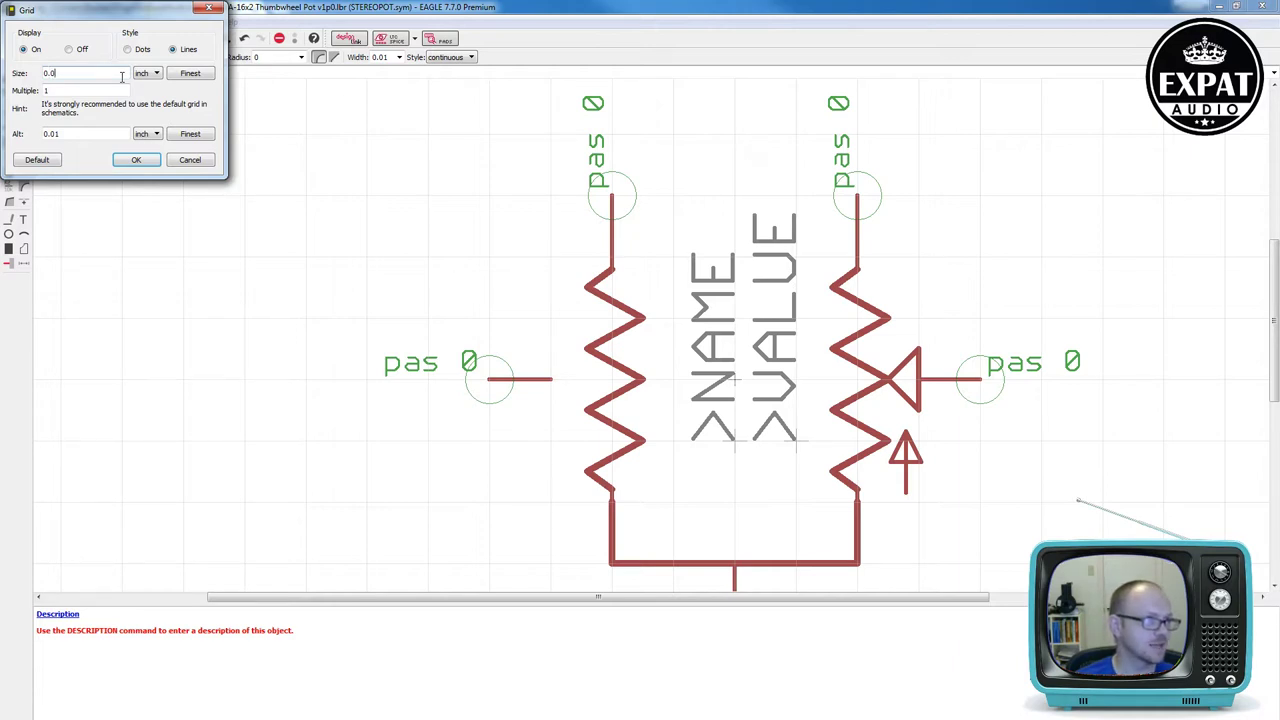
click(68, 91)
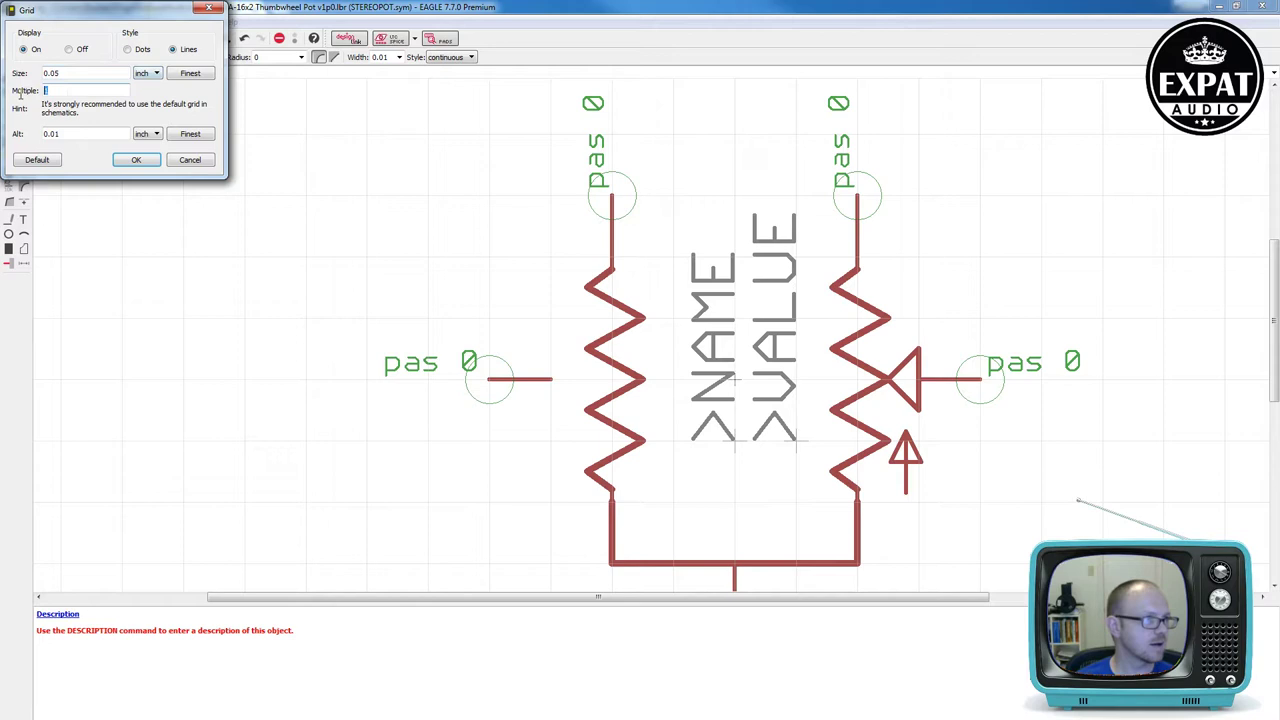
click(136, 160)
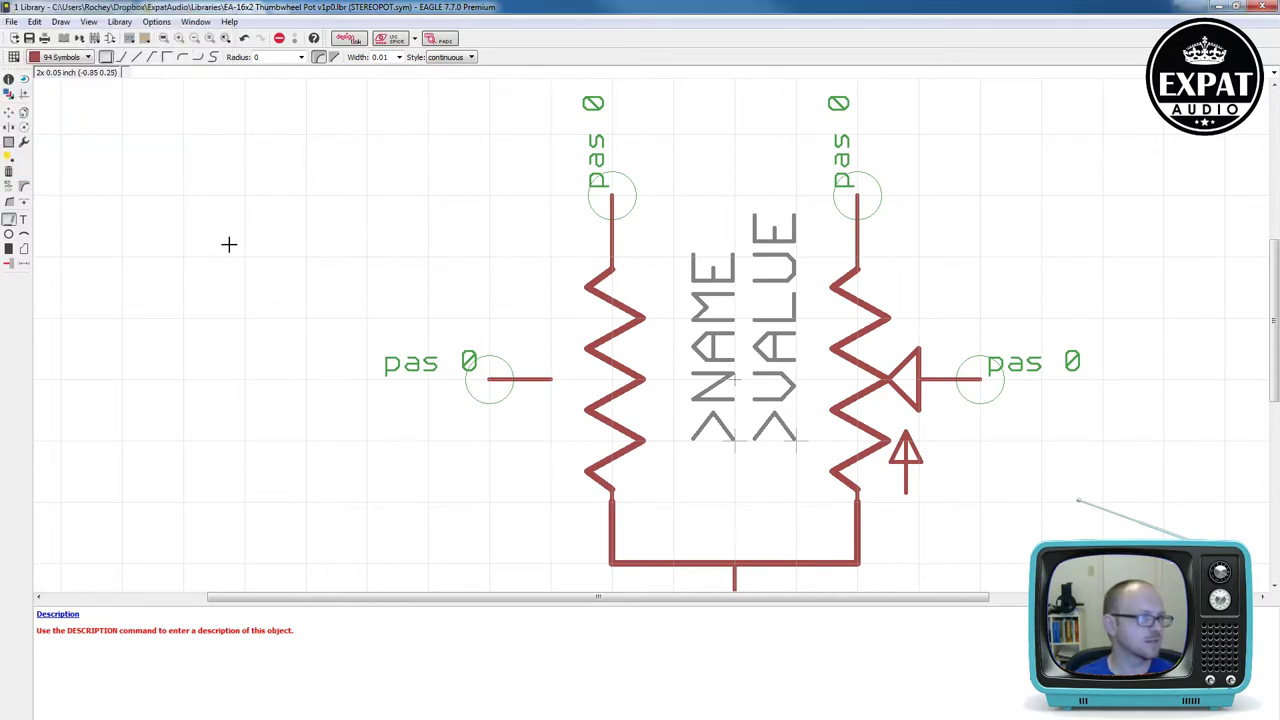
Step: Draw a wiper arrow on the left pot, then copy the datasheet image from Alibaba
click(28, 247)
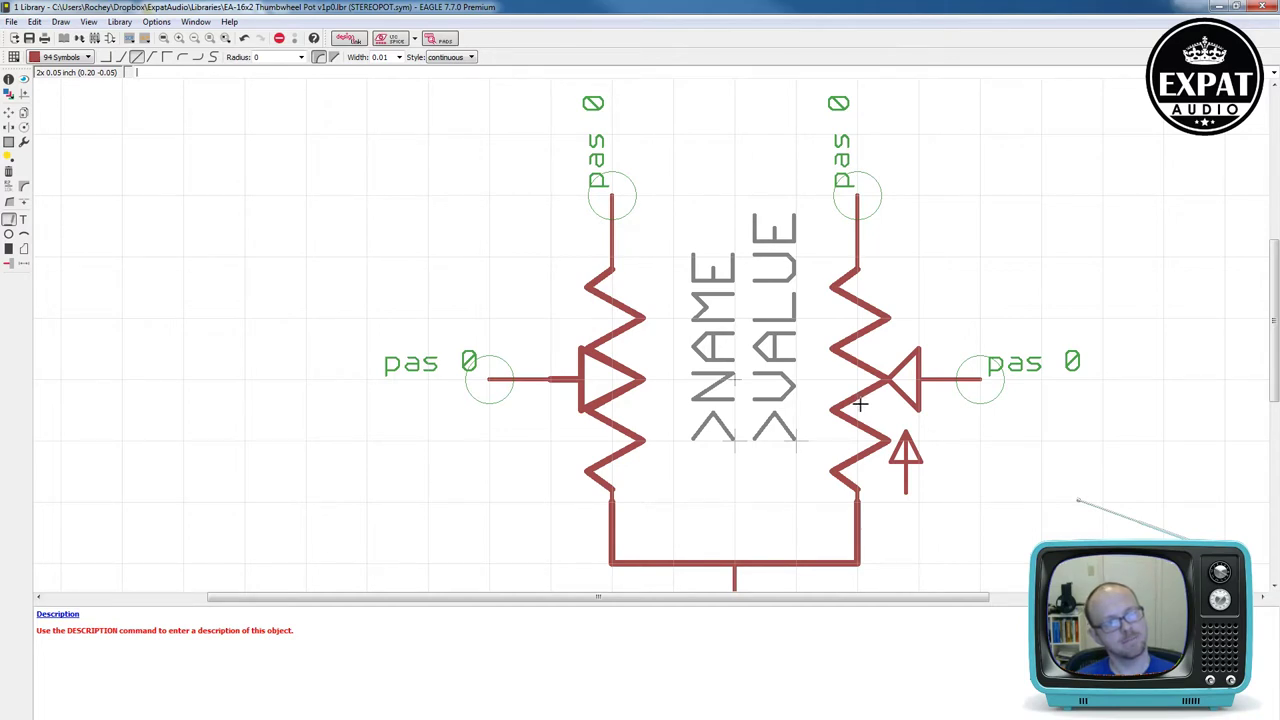
scroll(860, 404, down, 2)
middle_drag(814, 377, 551, 327)
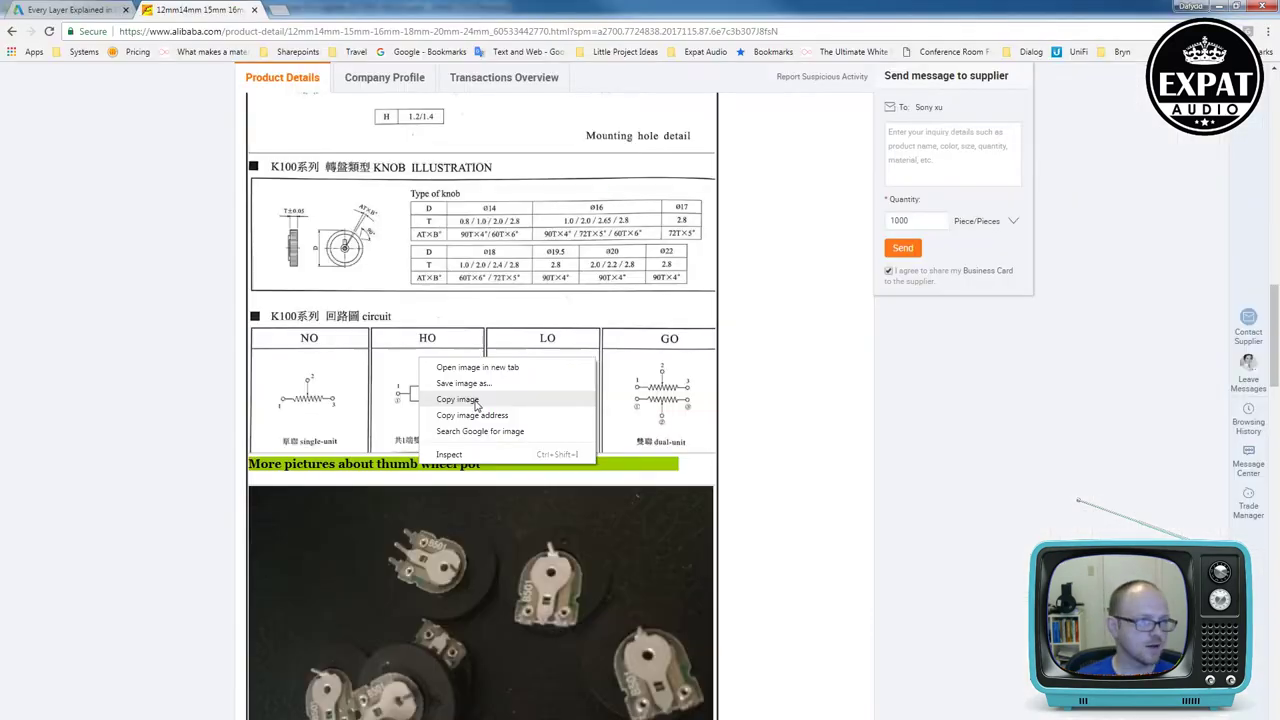
click(500, 401)
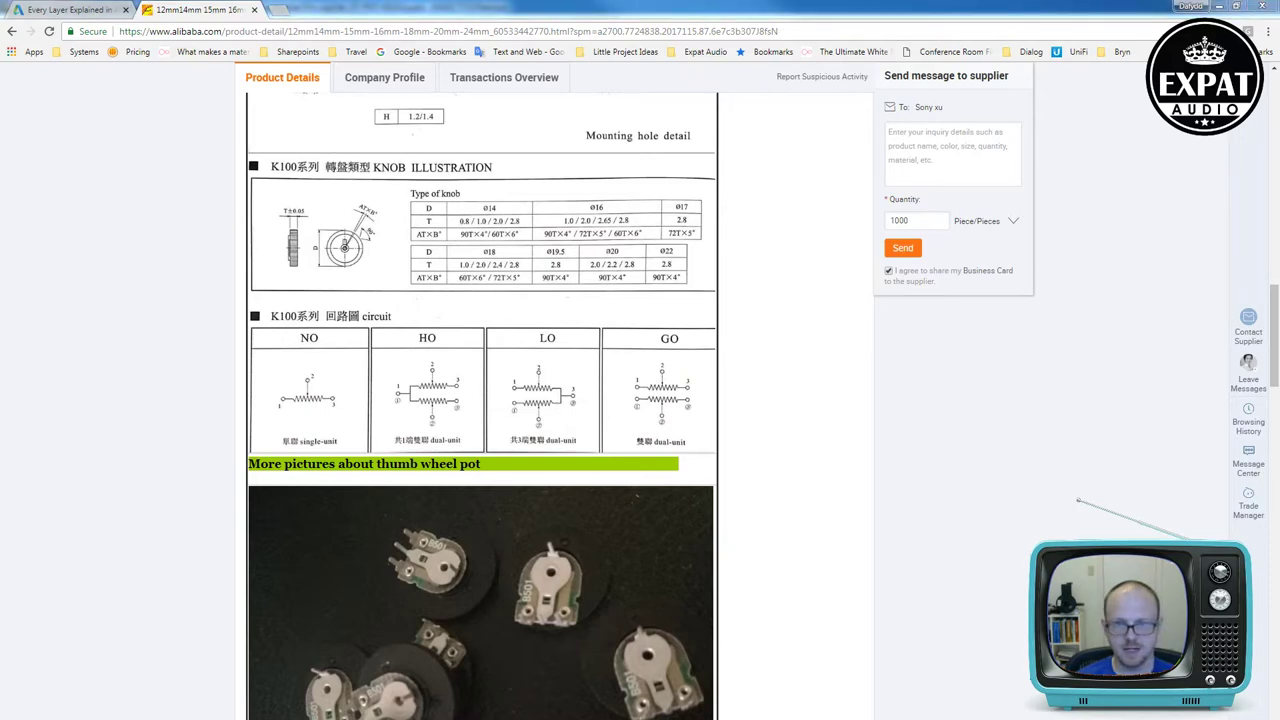
Step: Set the ST-POT-HO/LO symbol description to an <img src="..."> tag with the pasted Alibaba datasheet image URL
key(alt+Tab)
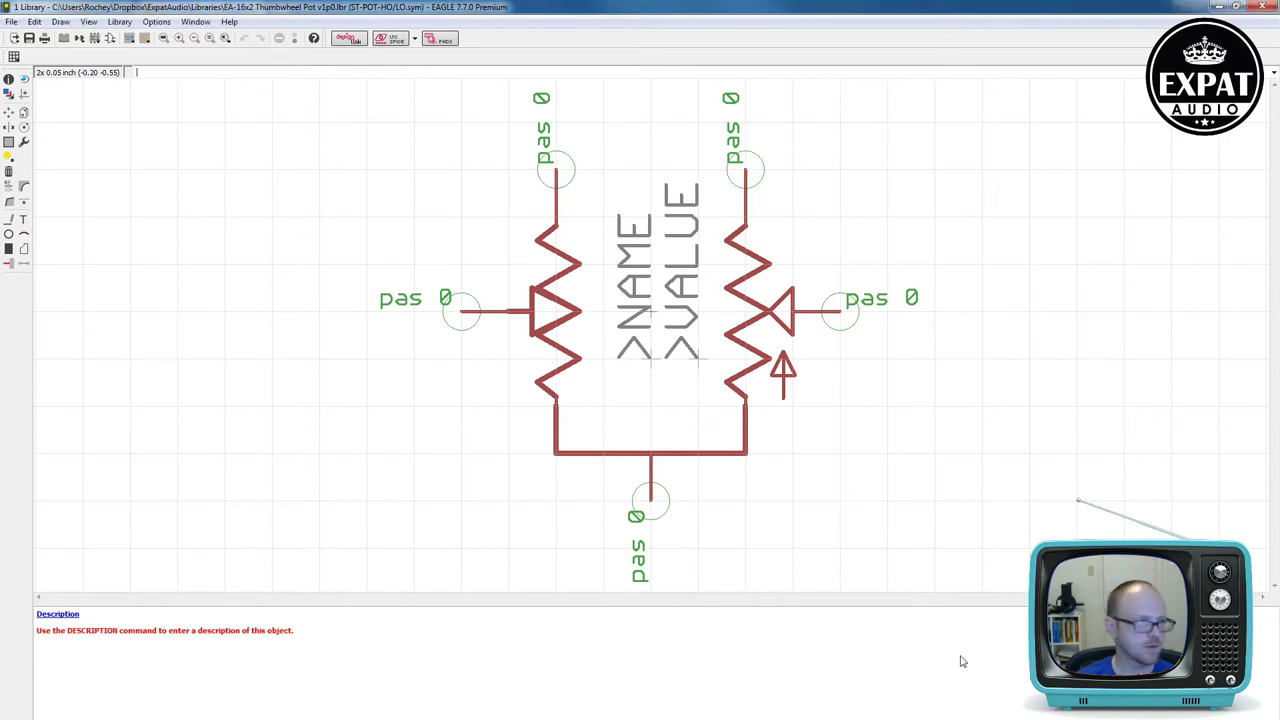
click(62, 614)
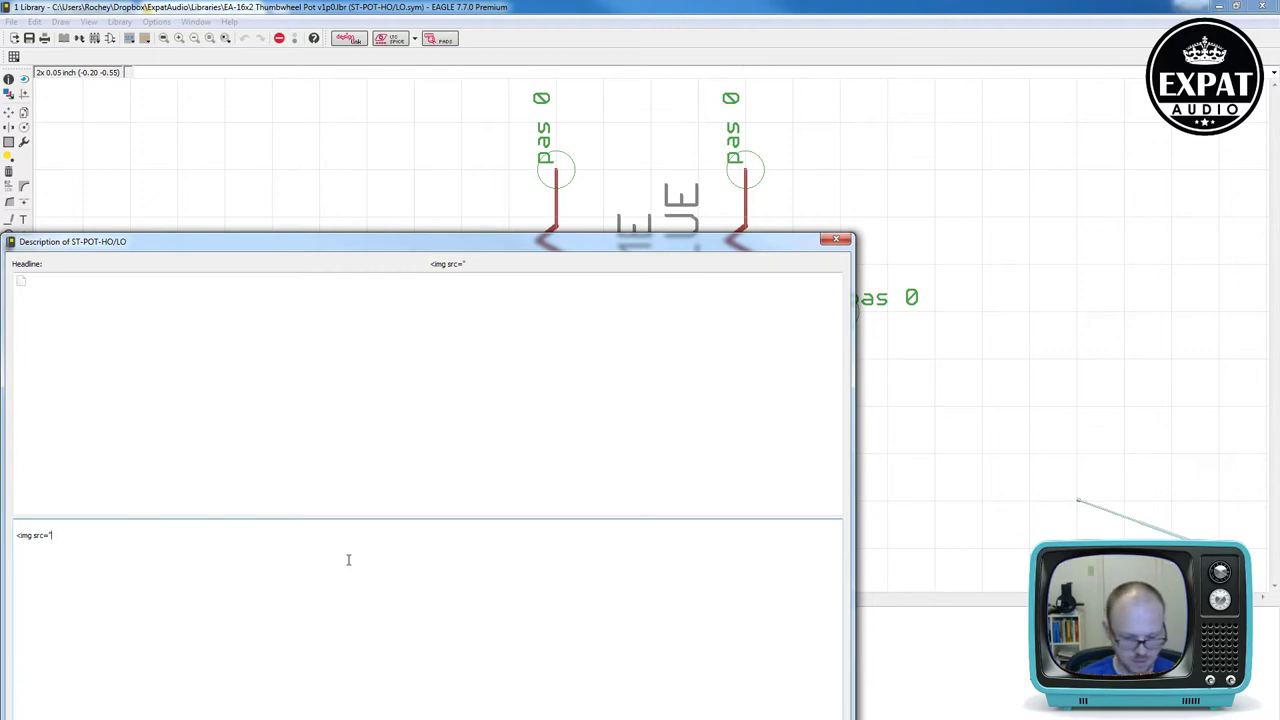
text(<img src=")
key(ctrl+v)
text(")
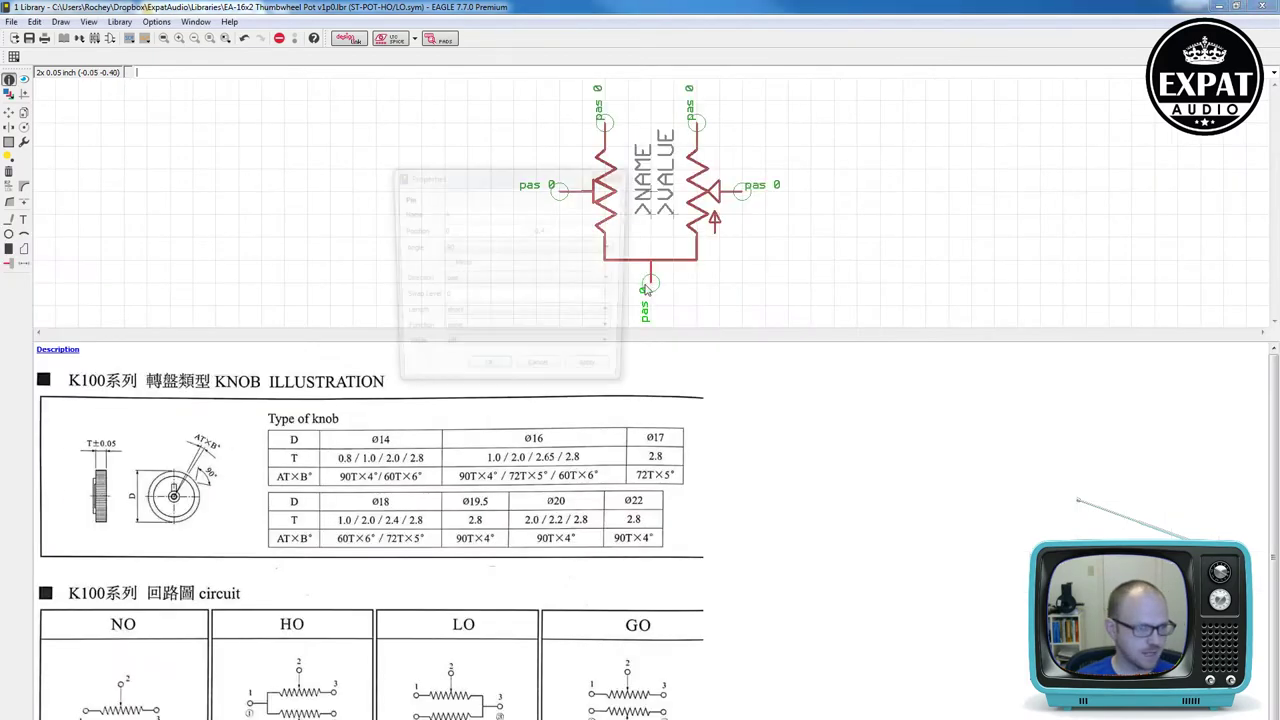
click(648, 283)
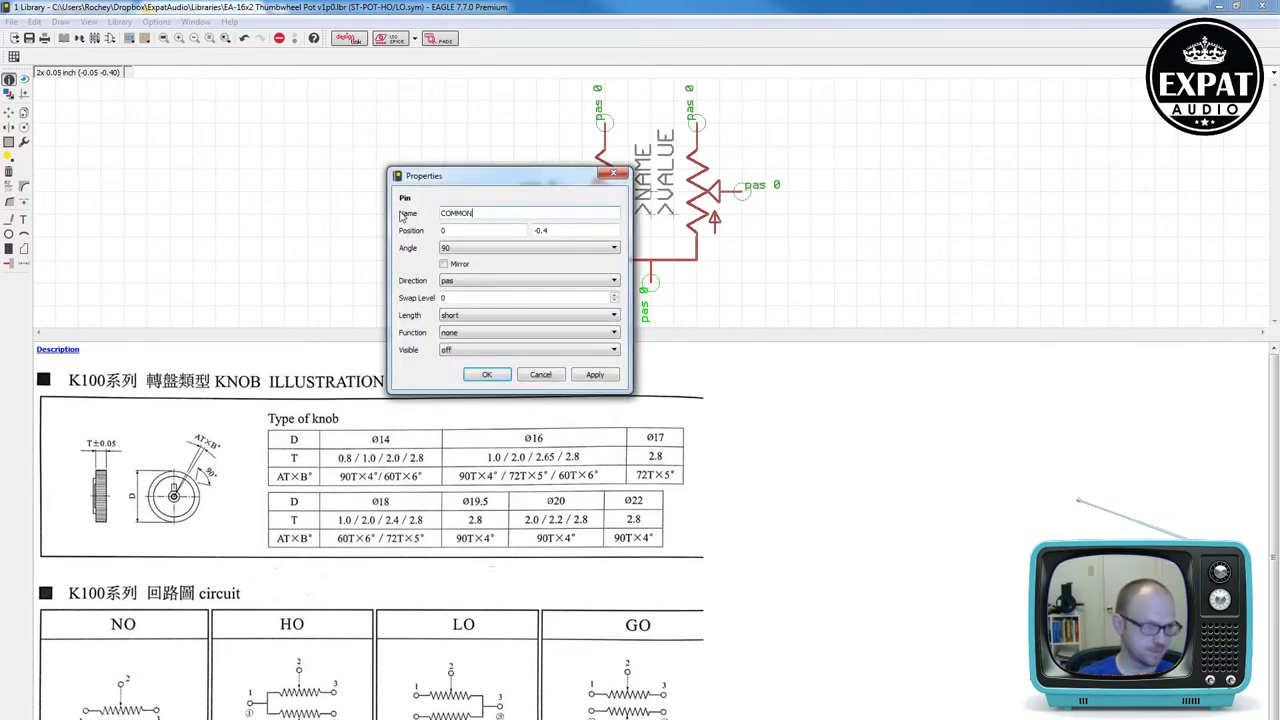
Step: Rename the symbol's pins COMMON, TOP and TAP, replacing their placeholder names
text(COMMON)
key(Return)
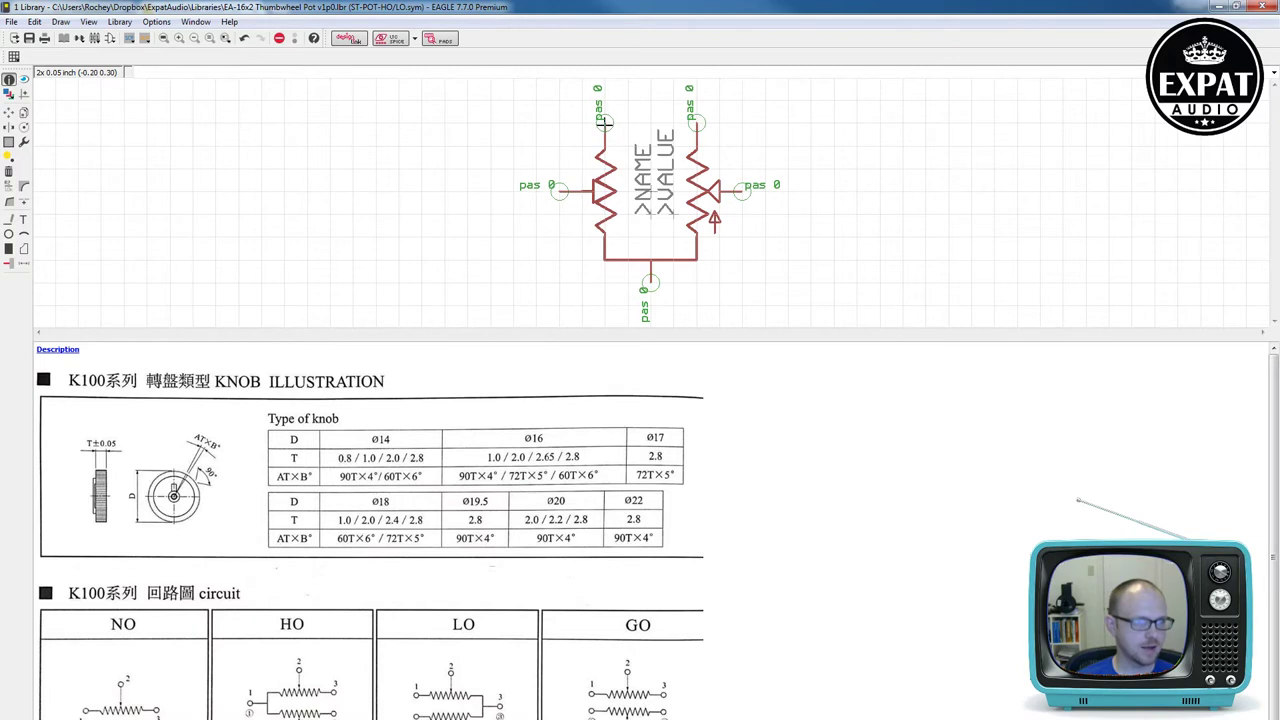
click(603, 121)
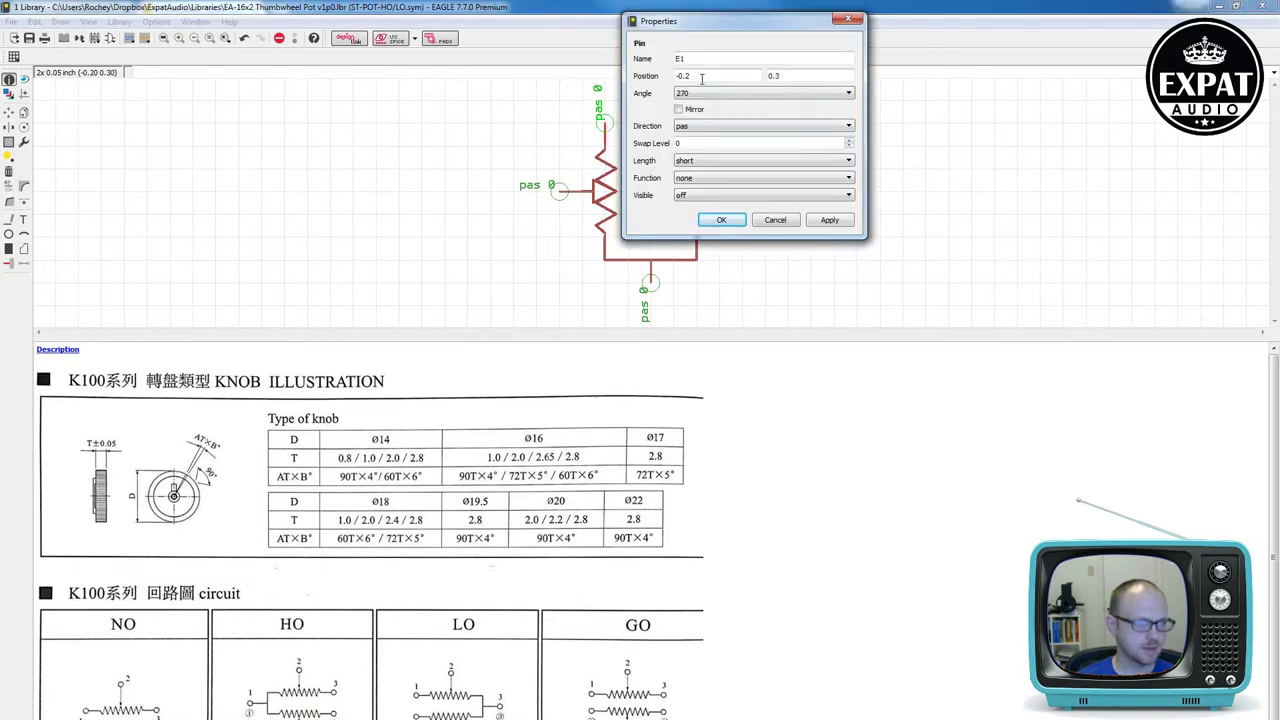
text(T)
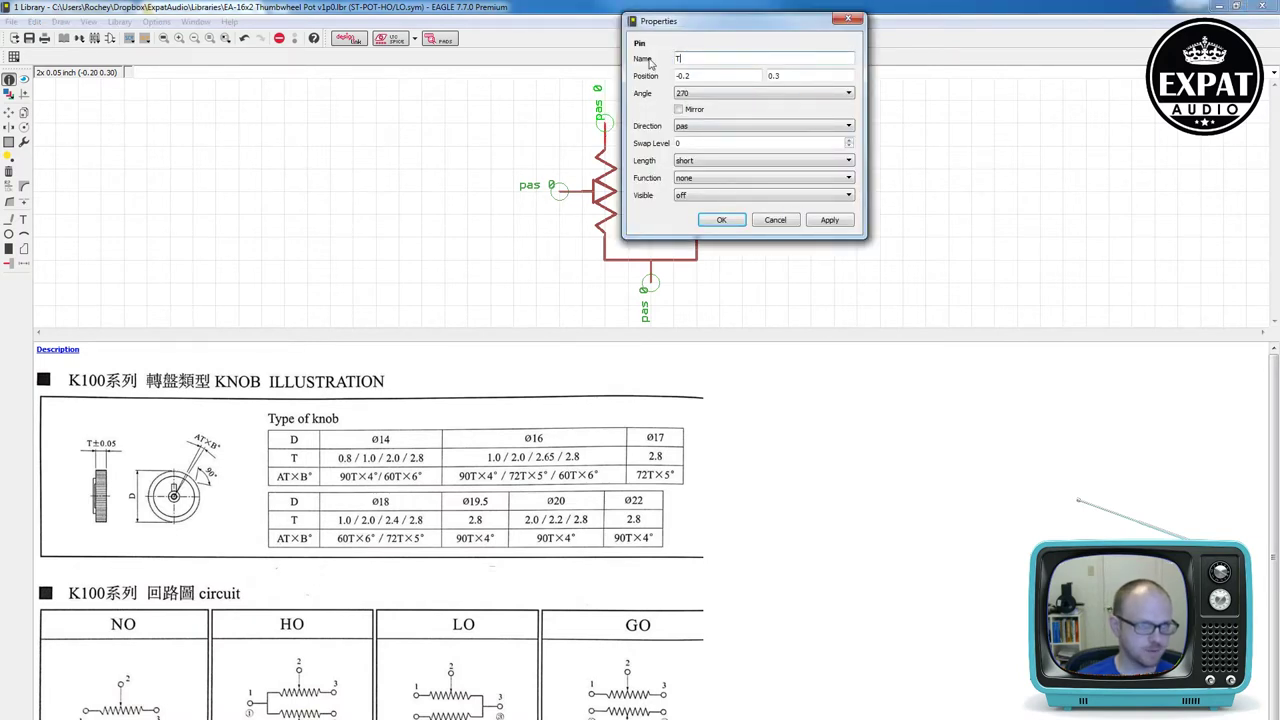
text(OP)
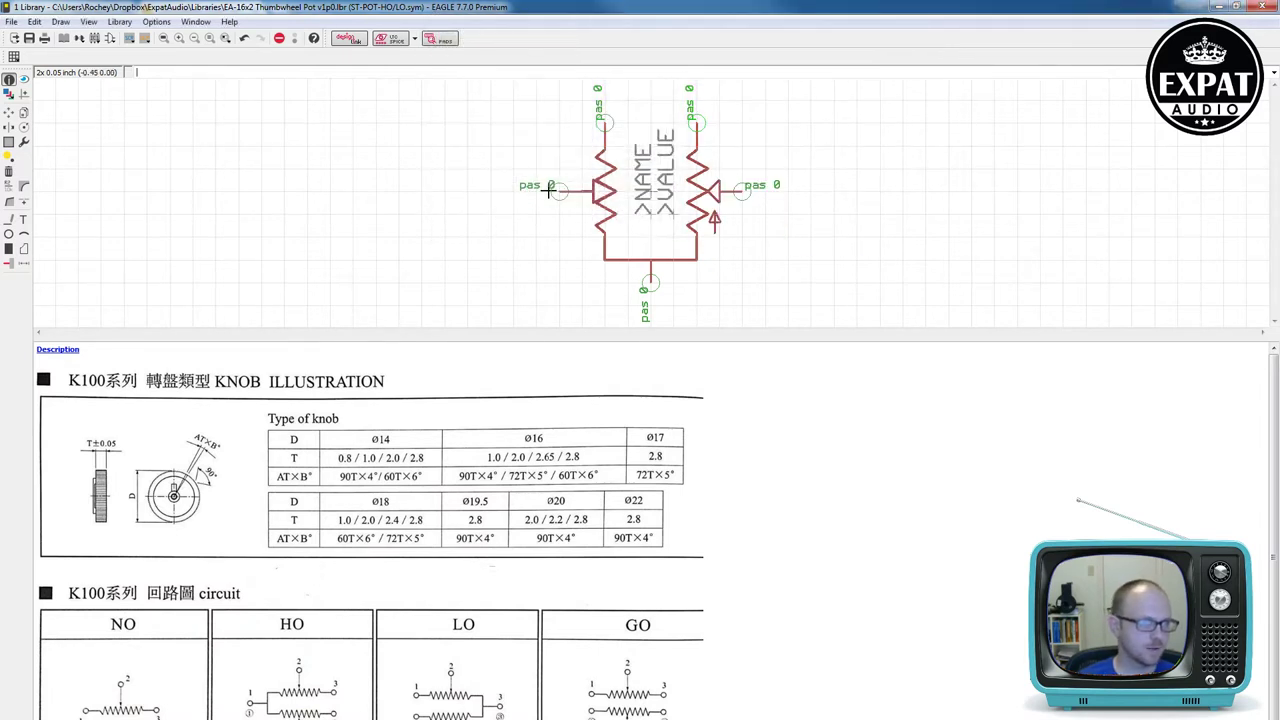
click(555, 196)
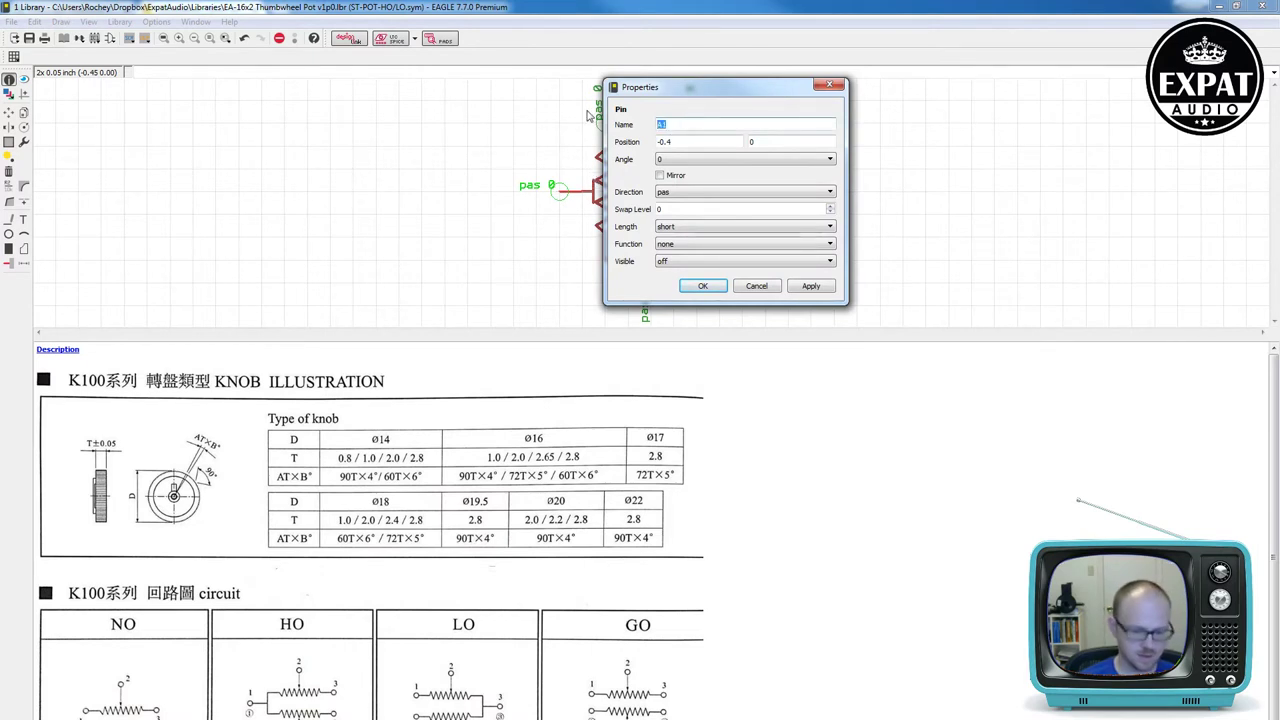
text(TAP)
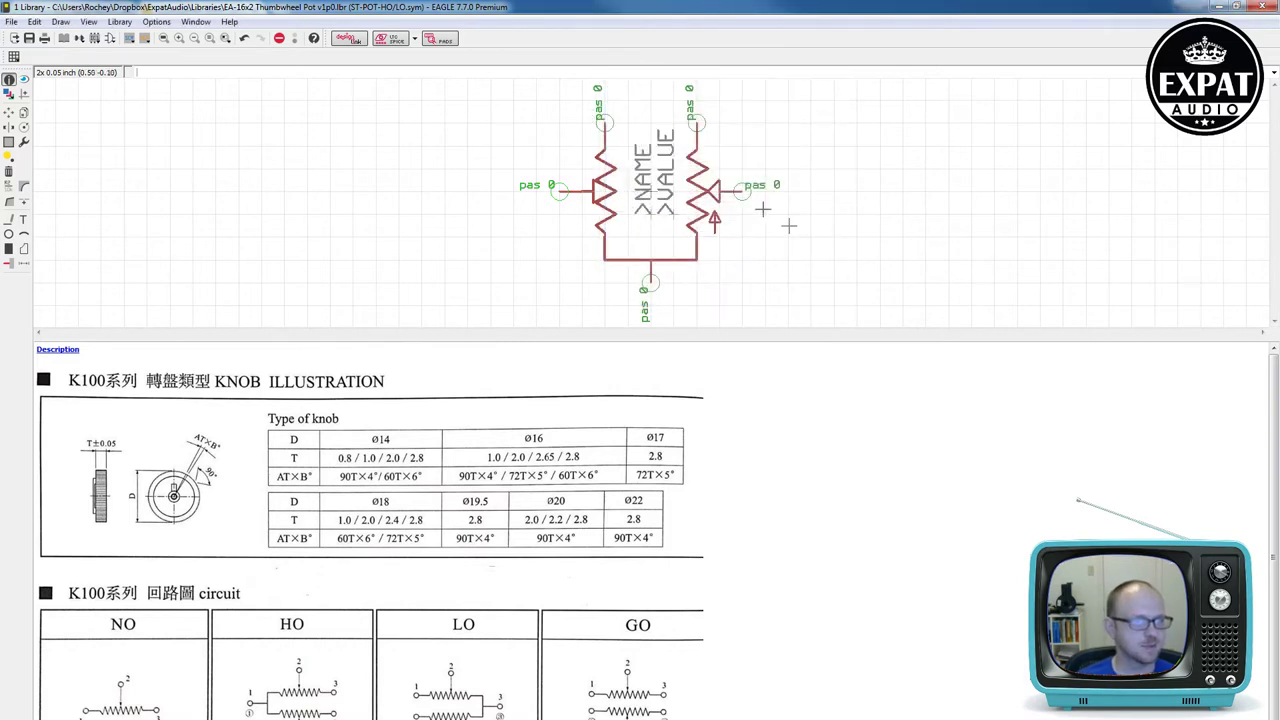
click(755, 205)
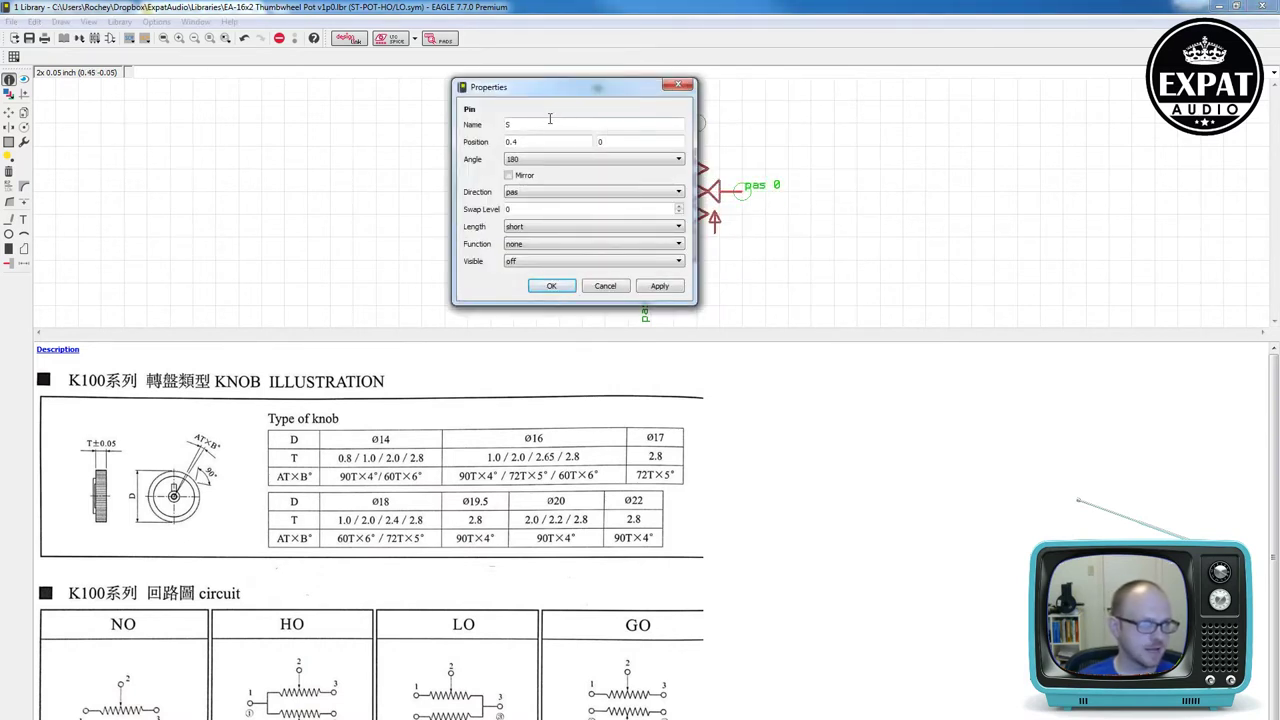
double_click(551, 119)
key(Return)
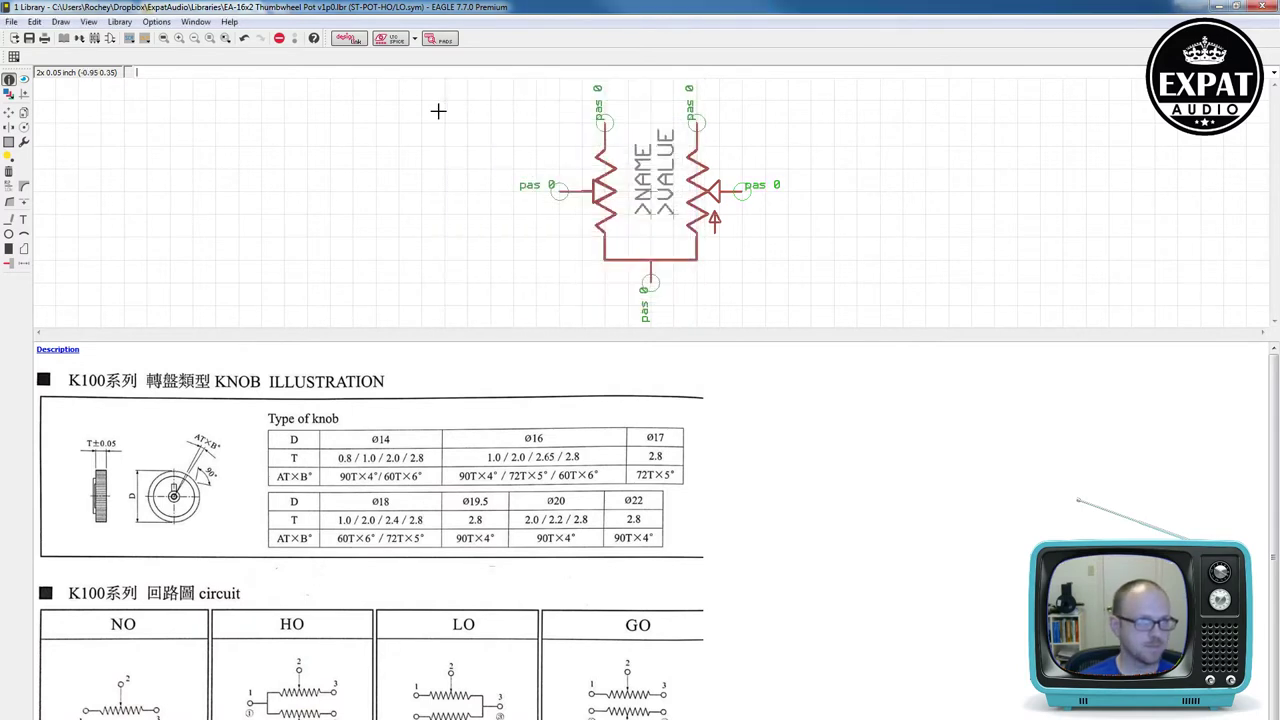
click(94, 38)
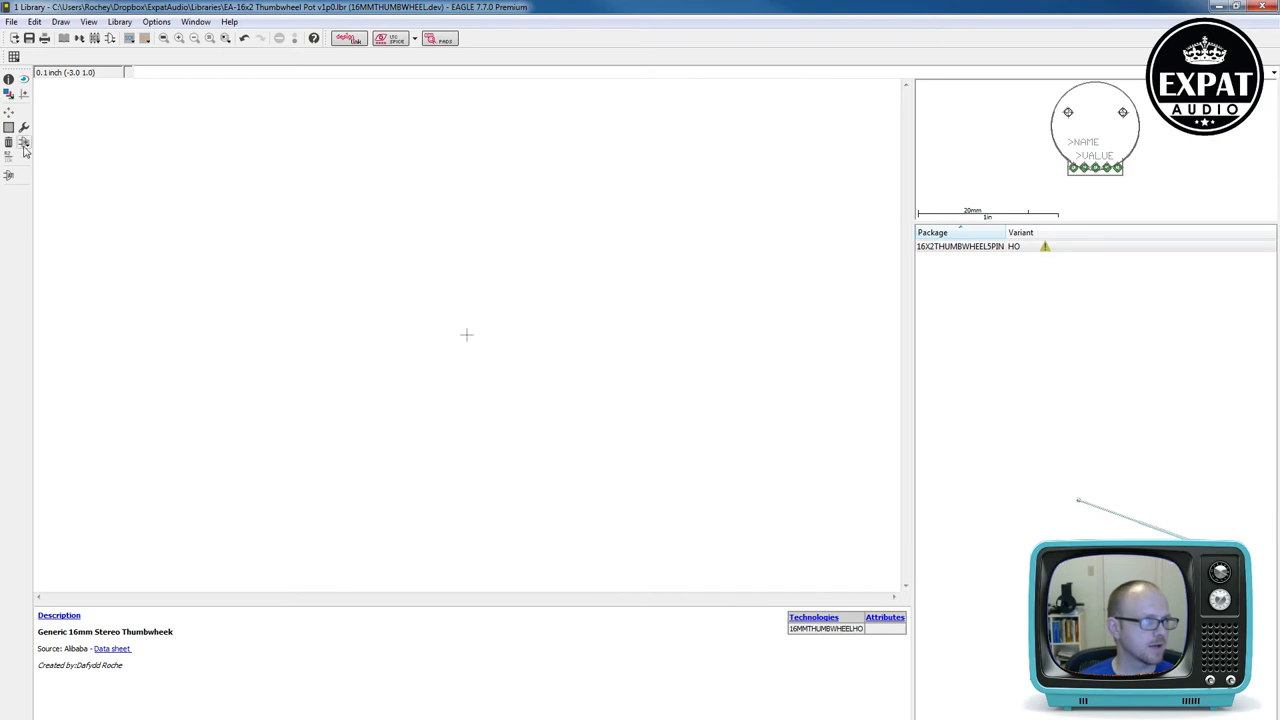
Step: Place ST-POT-HO/LO as gate G$1 in the 16MMTHUMBWHEEL device and bring up the pin-to-pad connect list
click(22, 142)
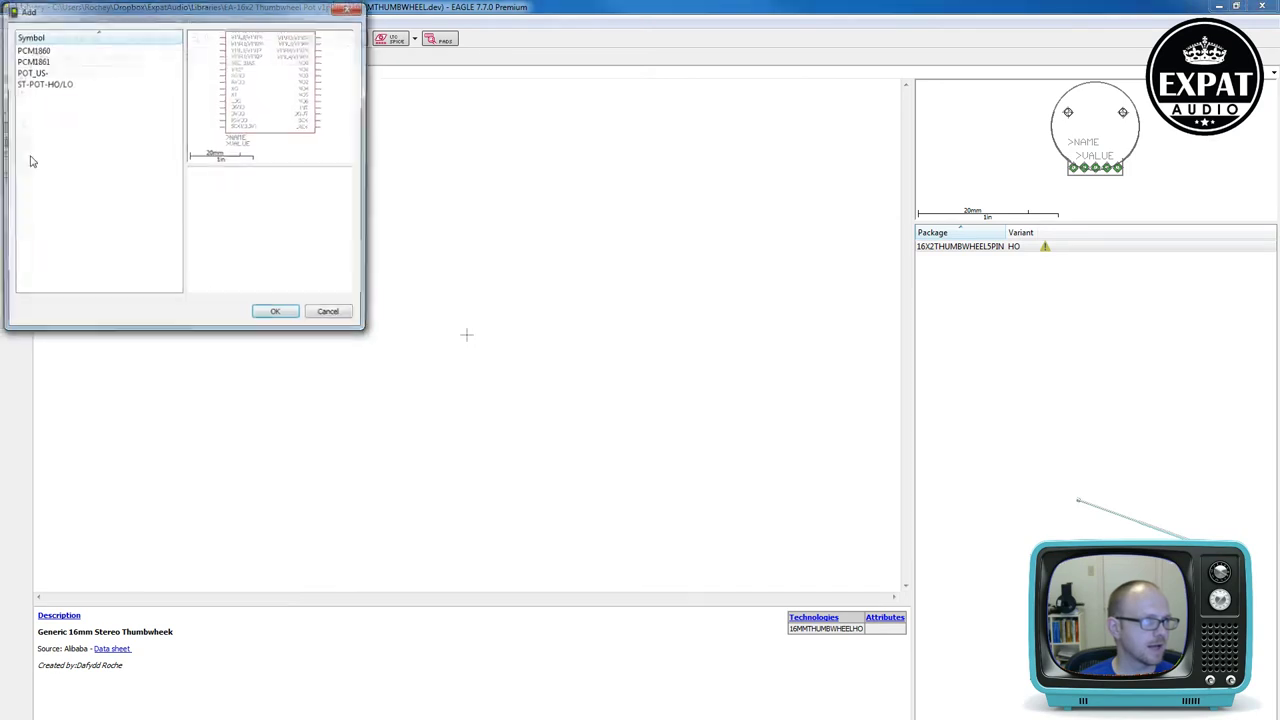
click(43, 84)
click(277, 314)
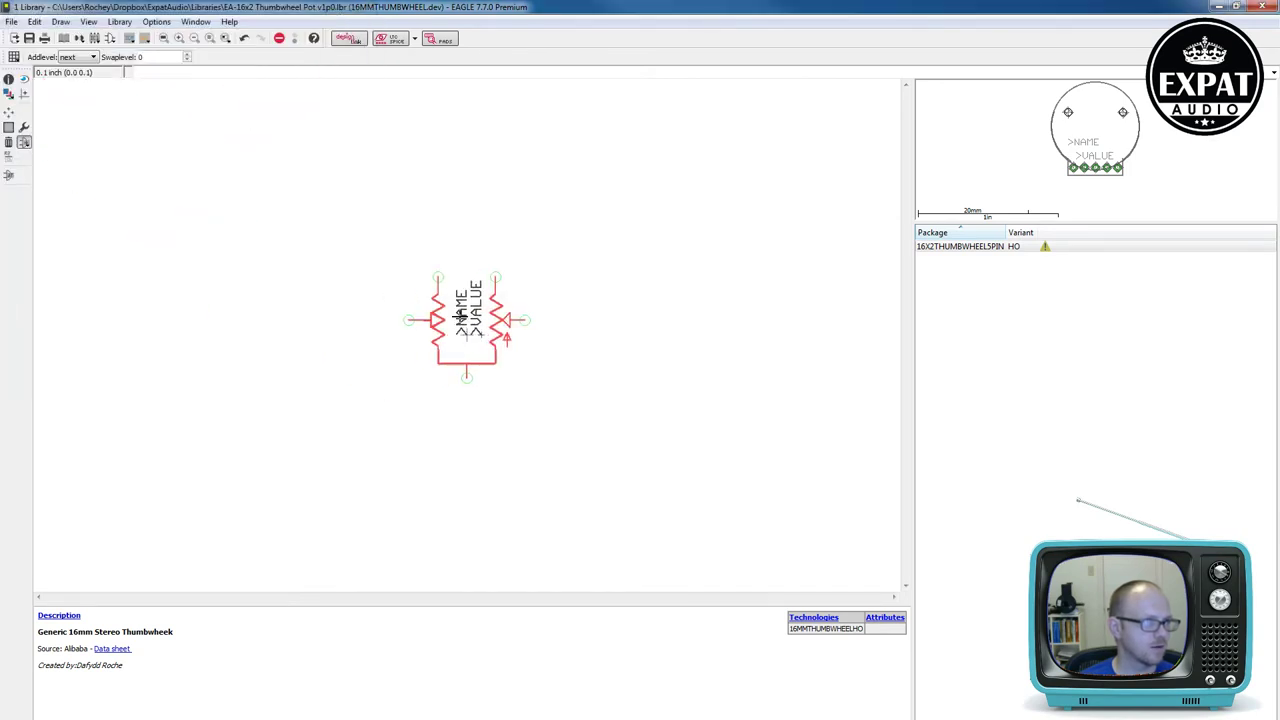
click(463, 331)
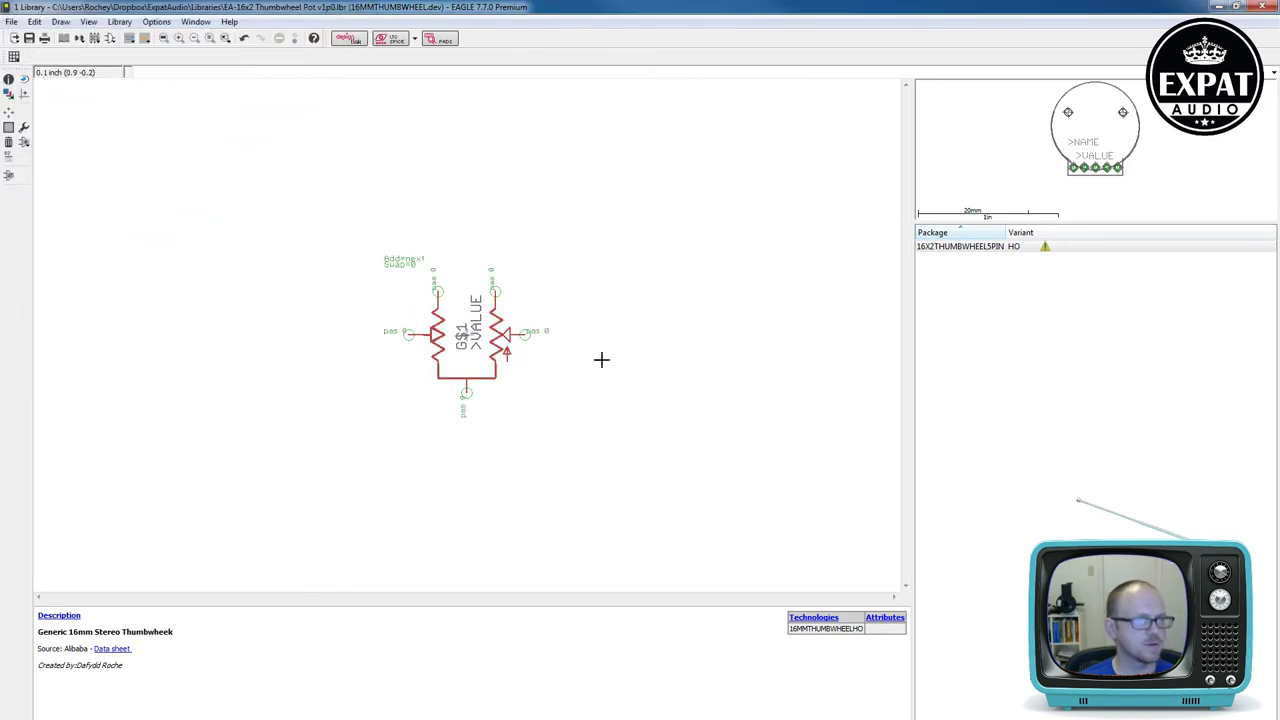
scroll(462, 337, up, 2)
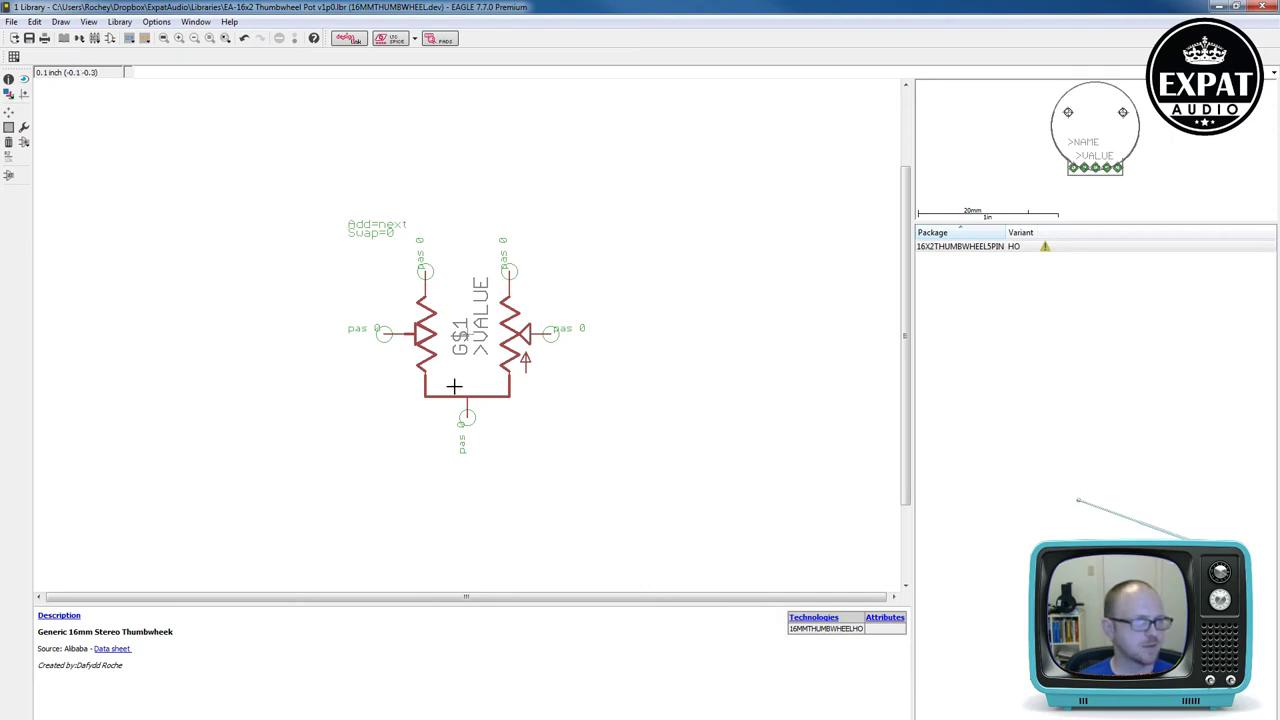
key(F9)
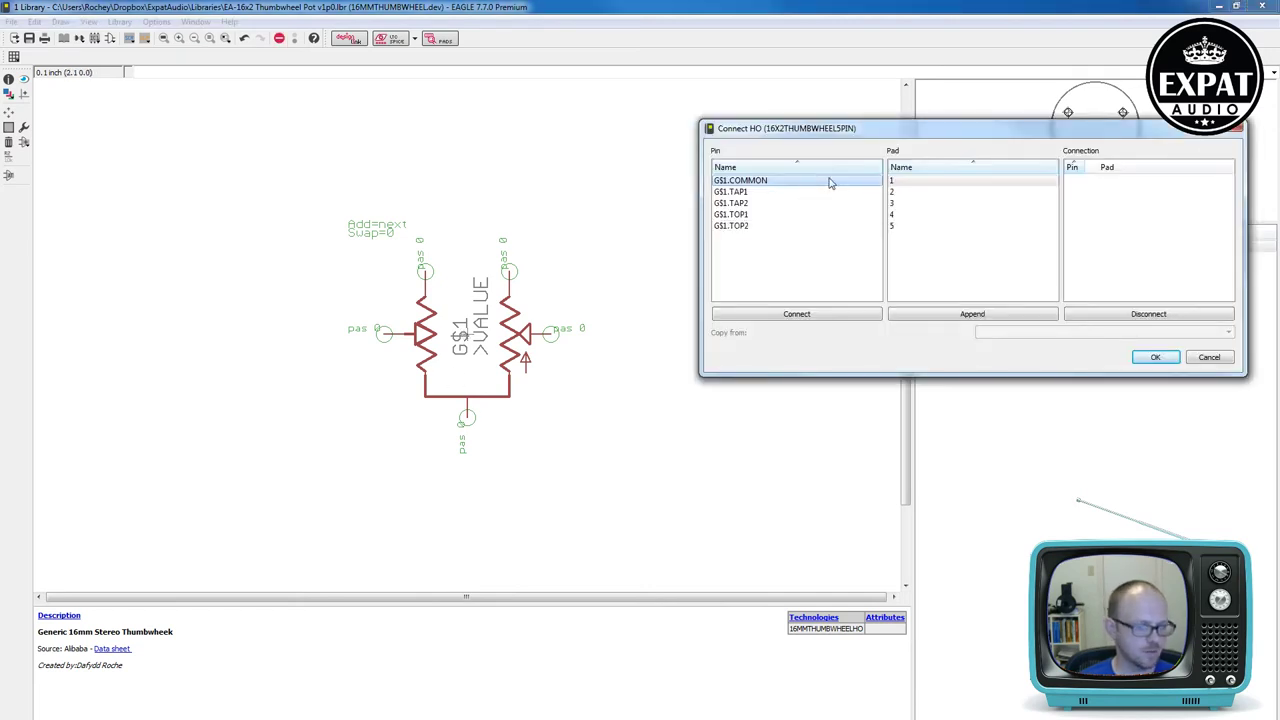
Step: Connect the COMMON pin to pad 1 and the TOP1 pin to pad 4
double_click(900, 181)
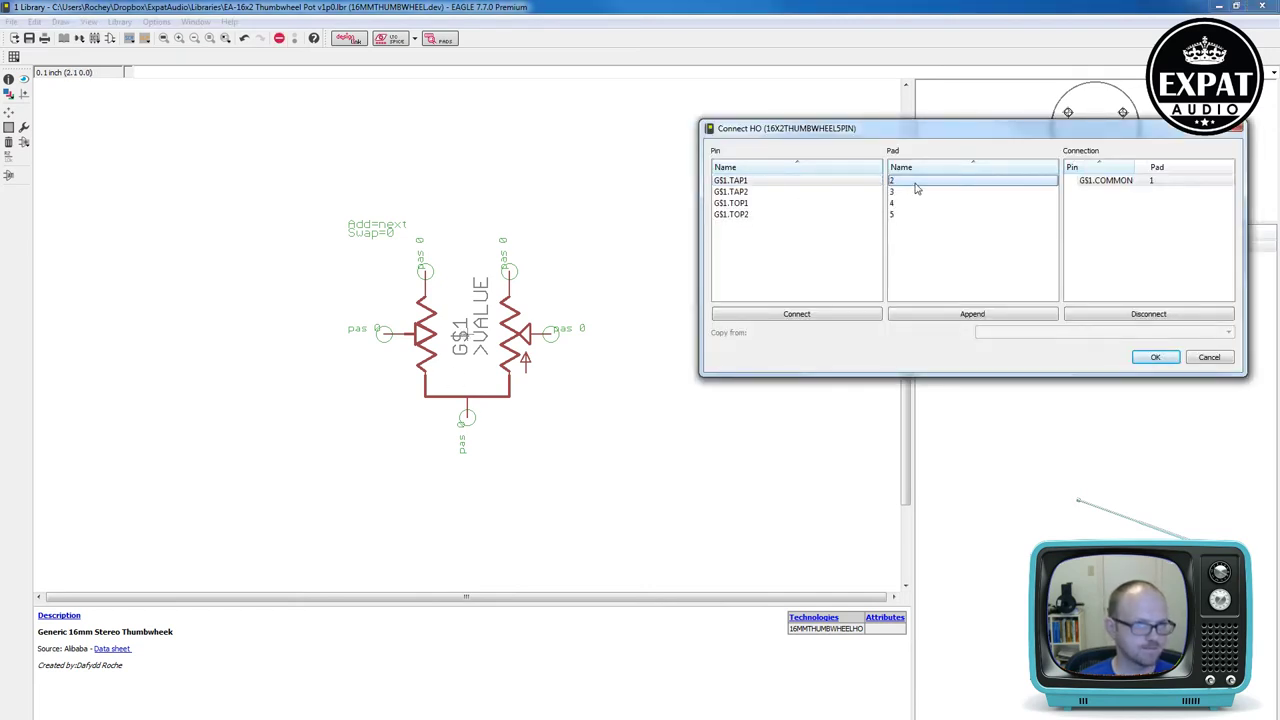
click(800, 204)
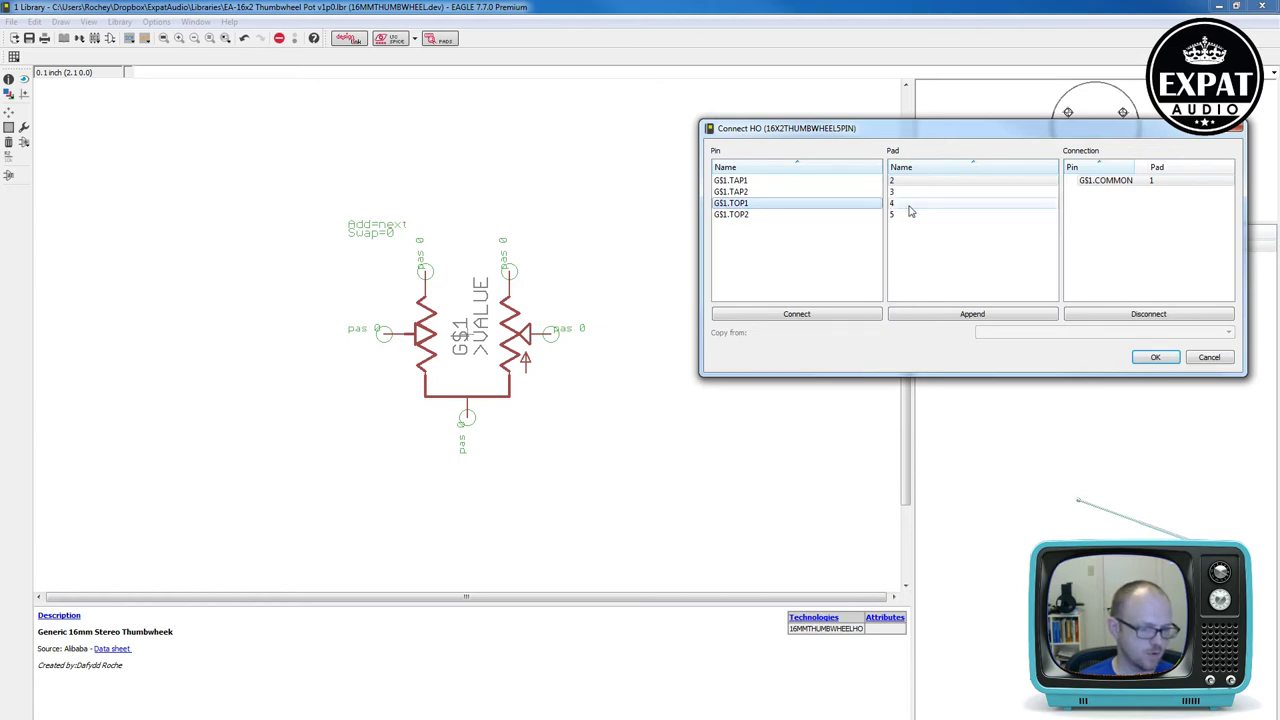
double_click(910, 204)
double_click(906, 203)
double_click(906, 191)
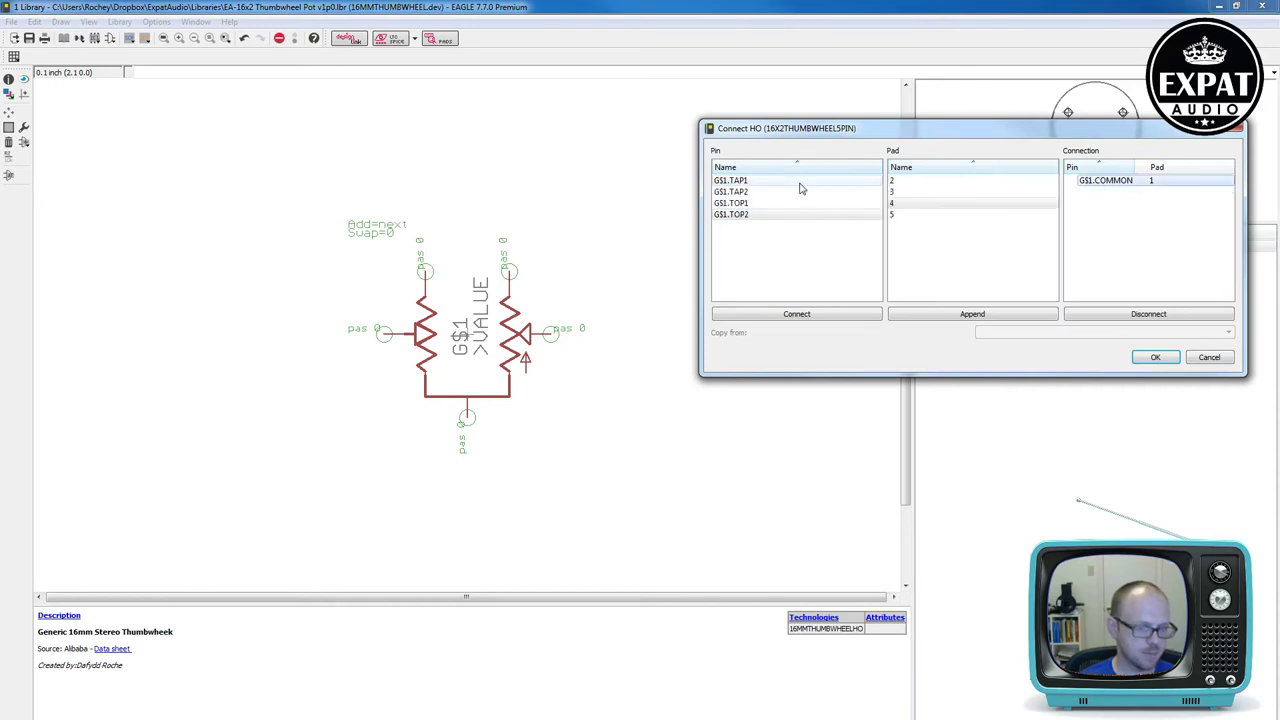
click(768, 204)
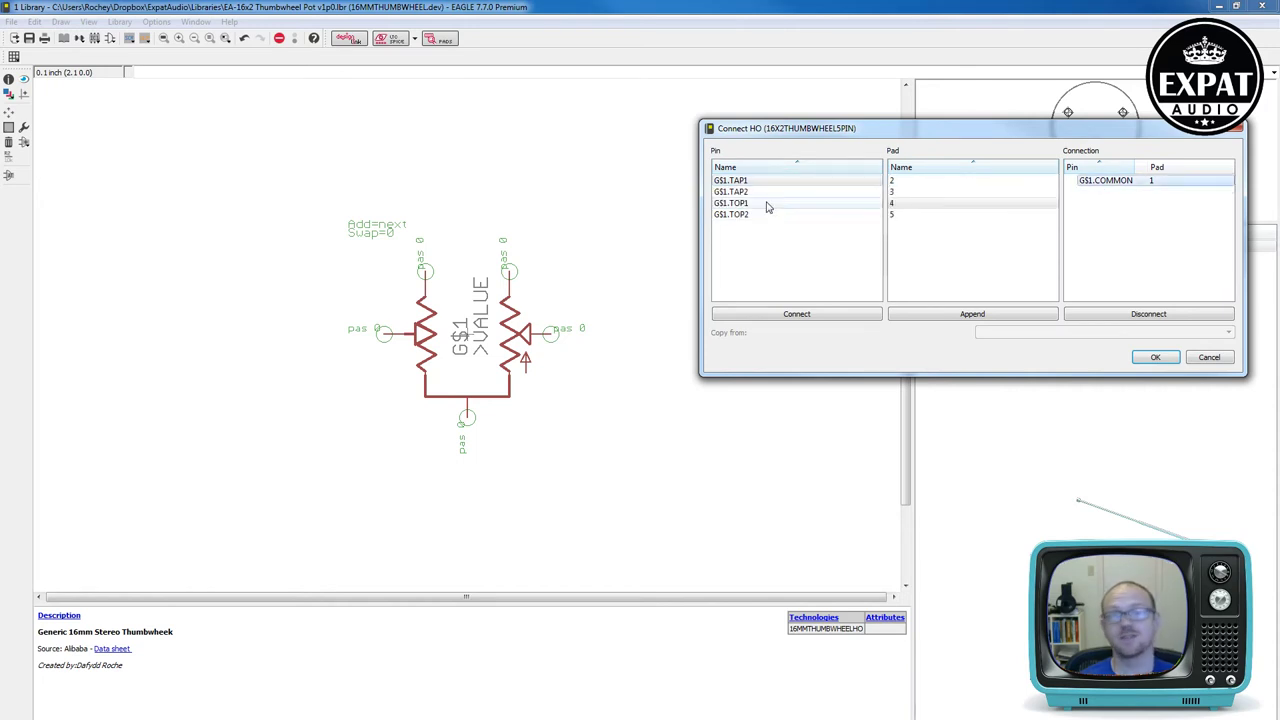
double_click(768, 204)
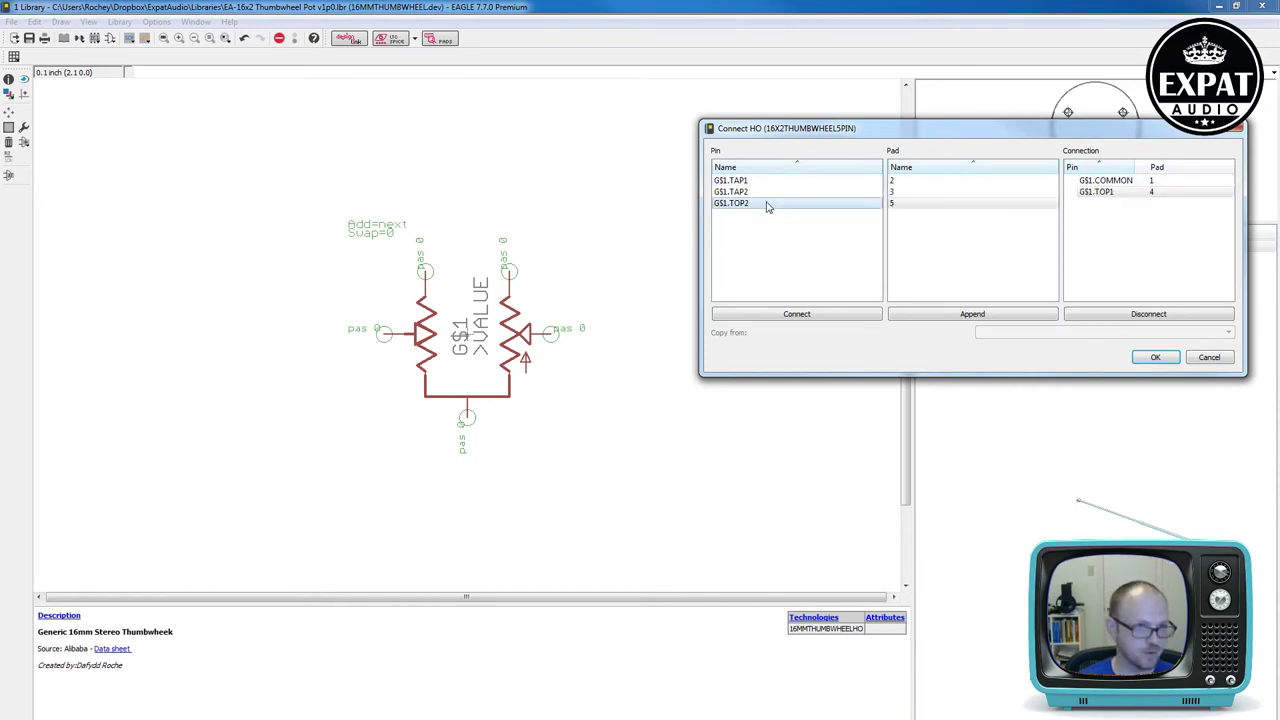
Step: Connect TAP1 to pad 3, TOP2 to pad 5 and TAP2 to pad 2, sort by pad, and confirm
click(776, 190)
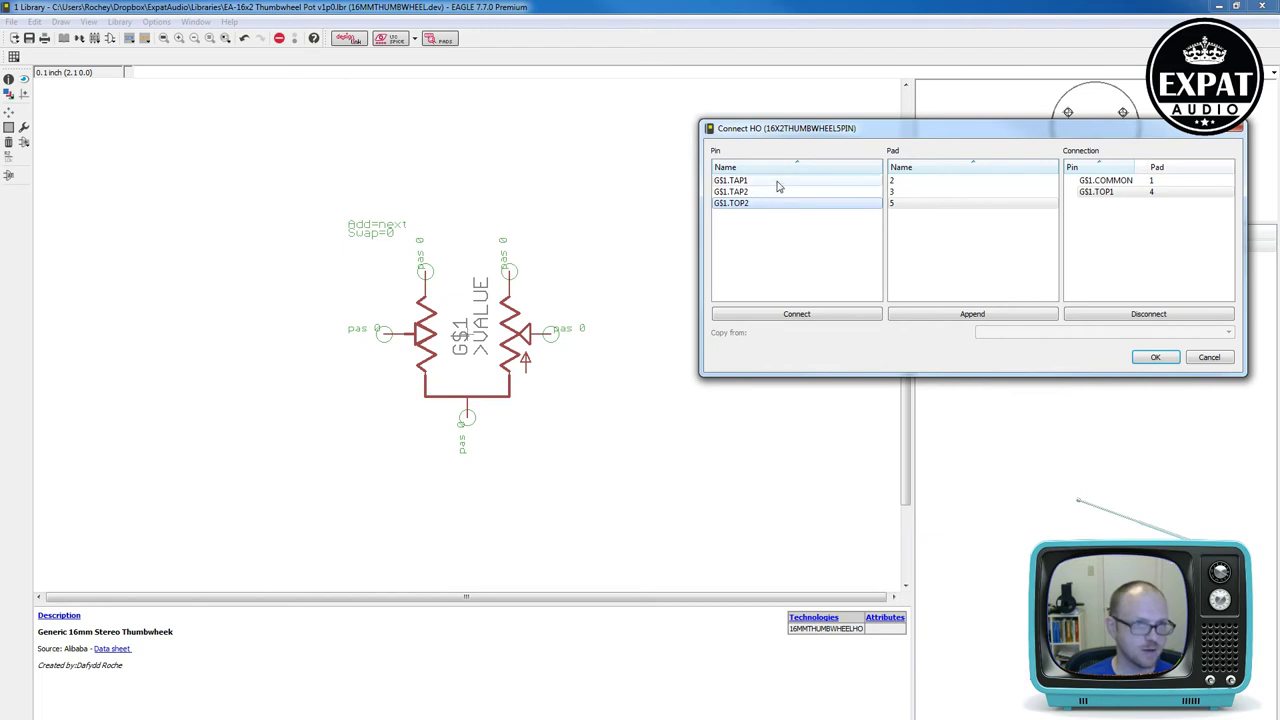
click(921, 193)
double_click(869, 193)
click(803, 194)
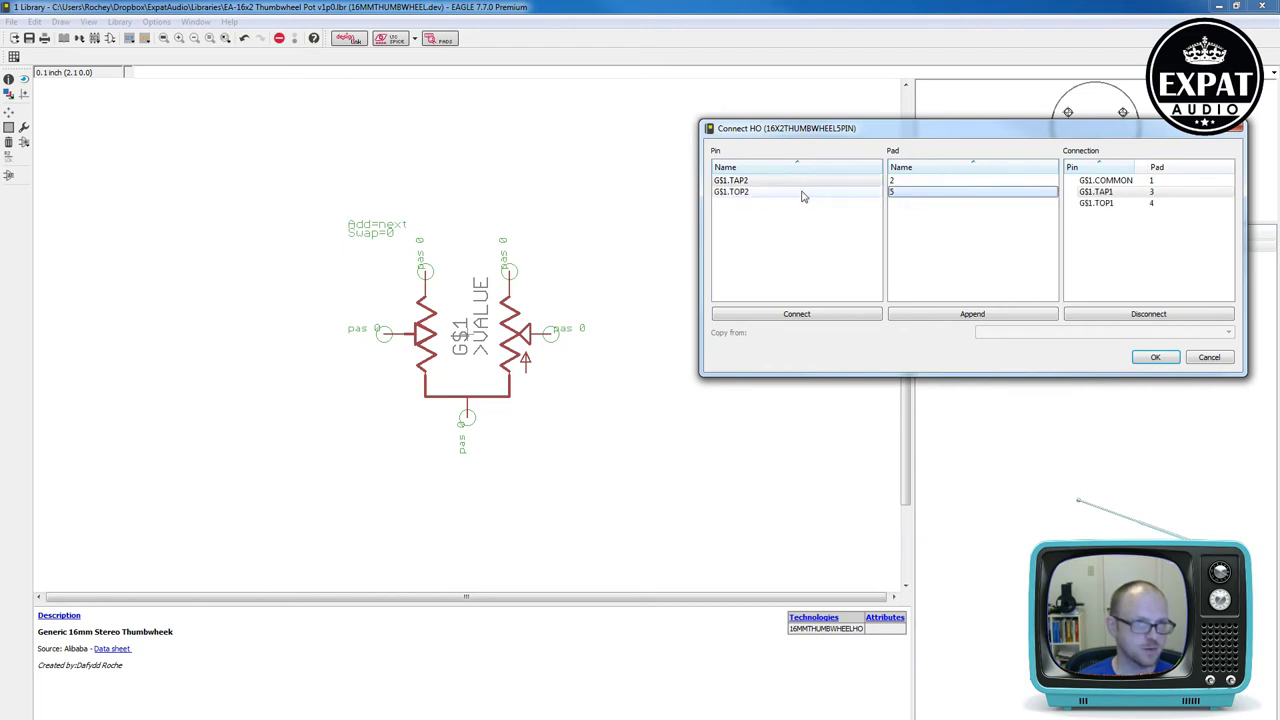
double_click(803, 196)
double_click(801, 186)
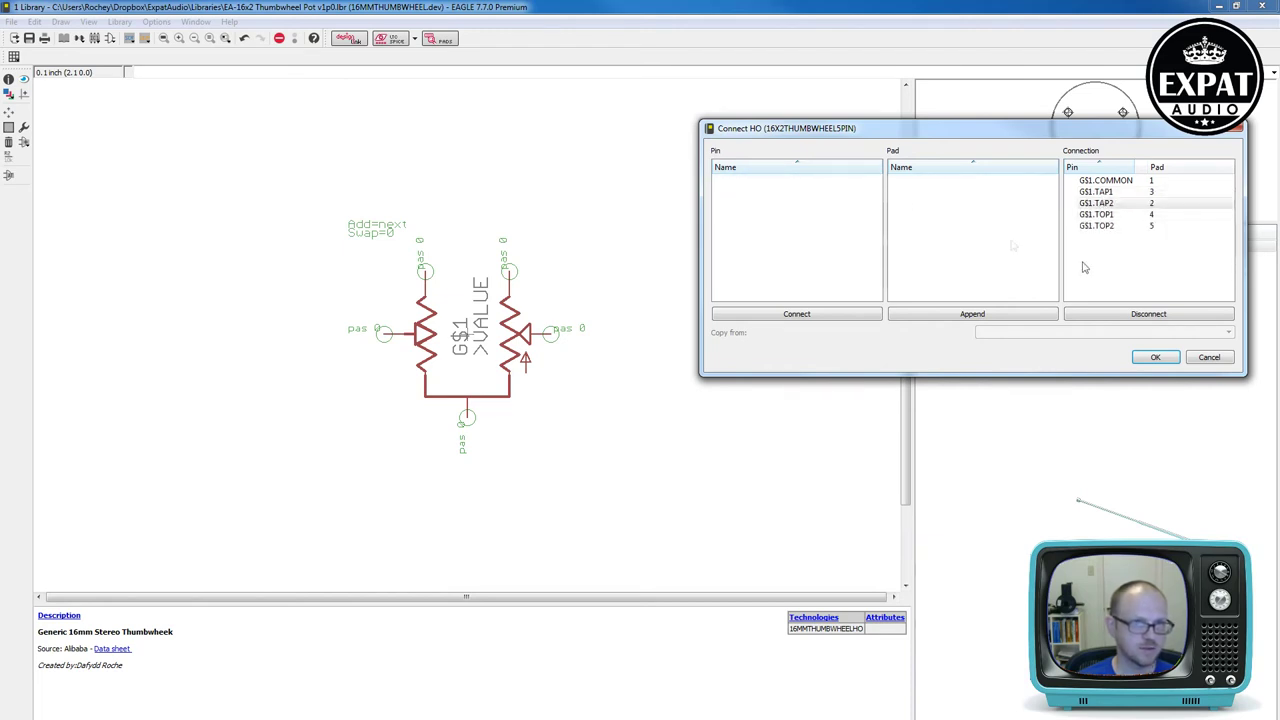
click(1178, 168)
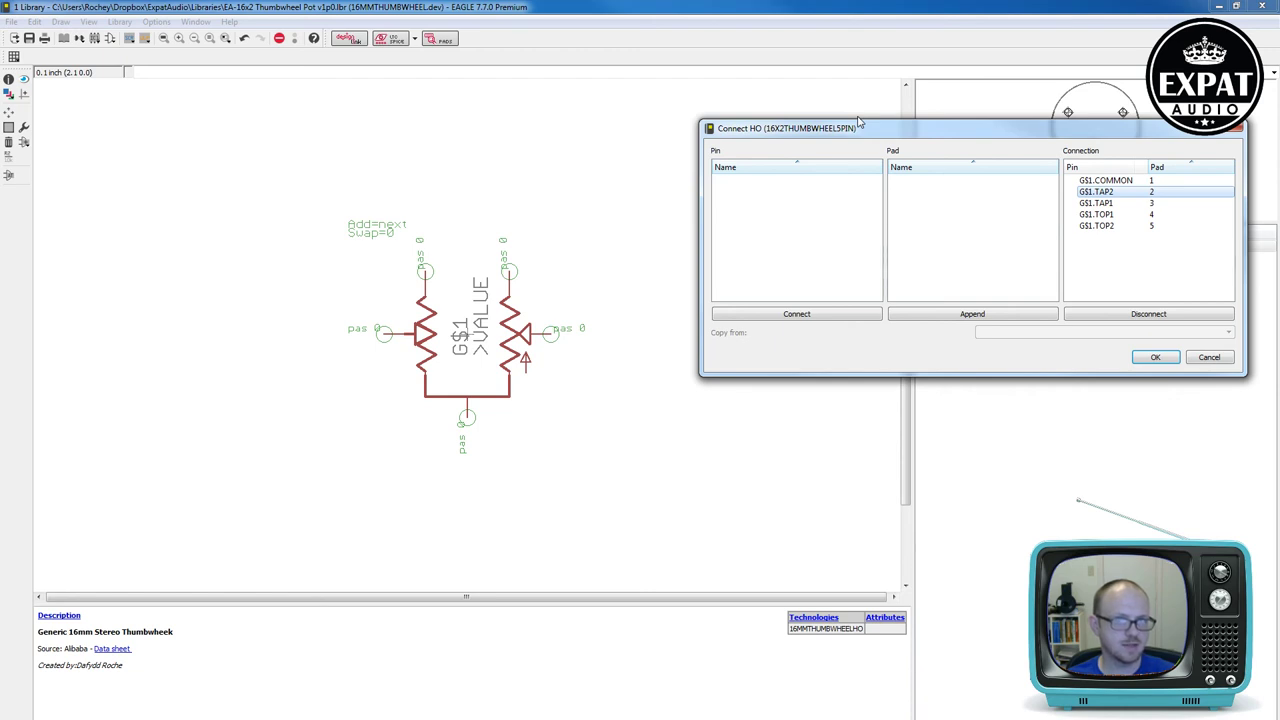
click(1150, 358)
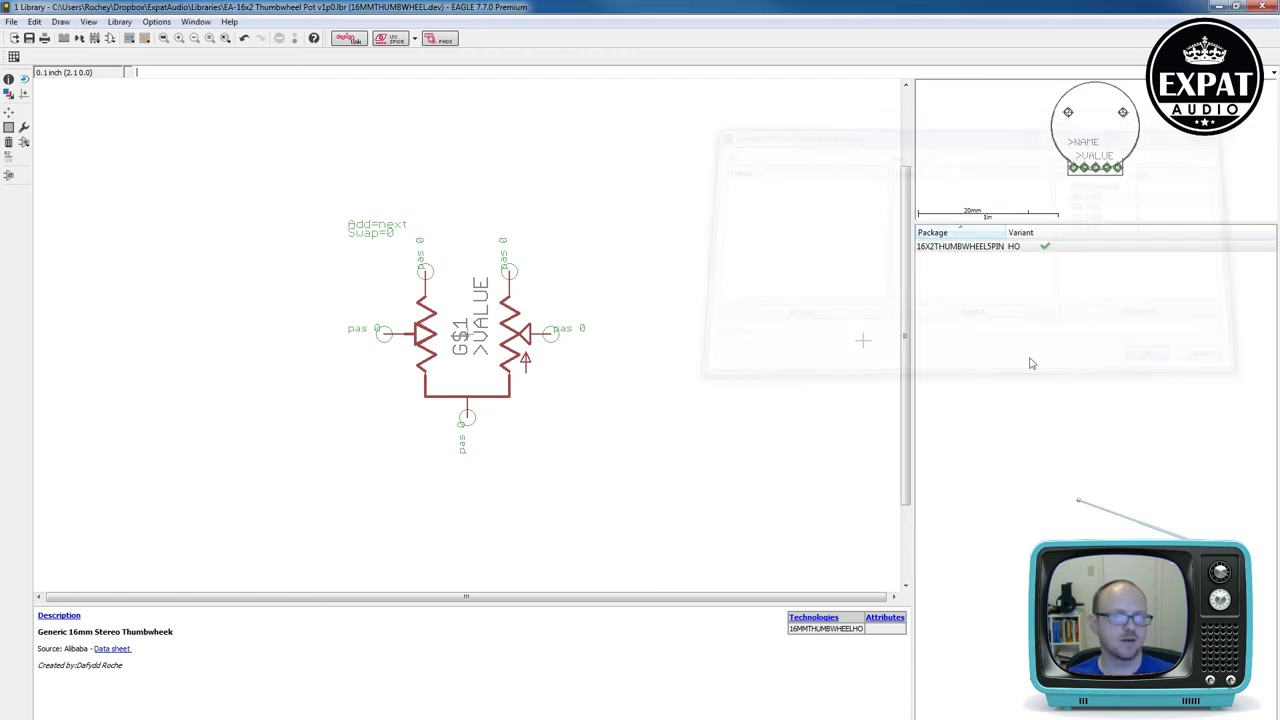